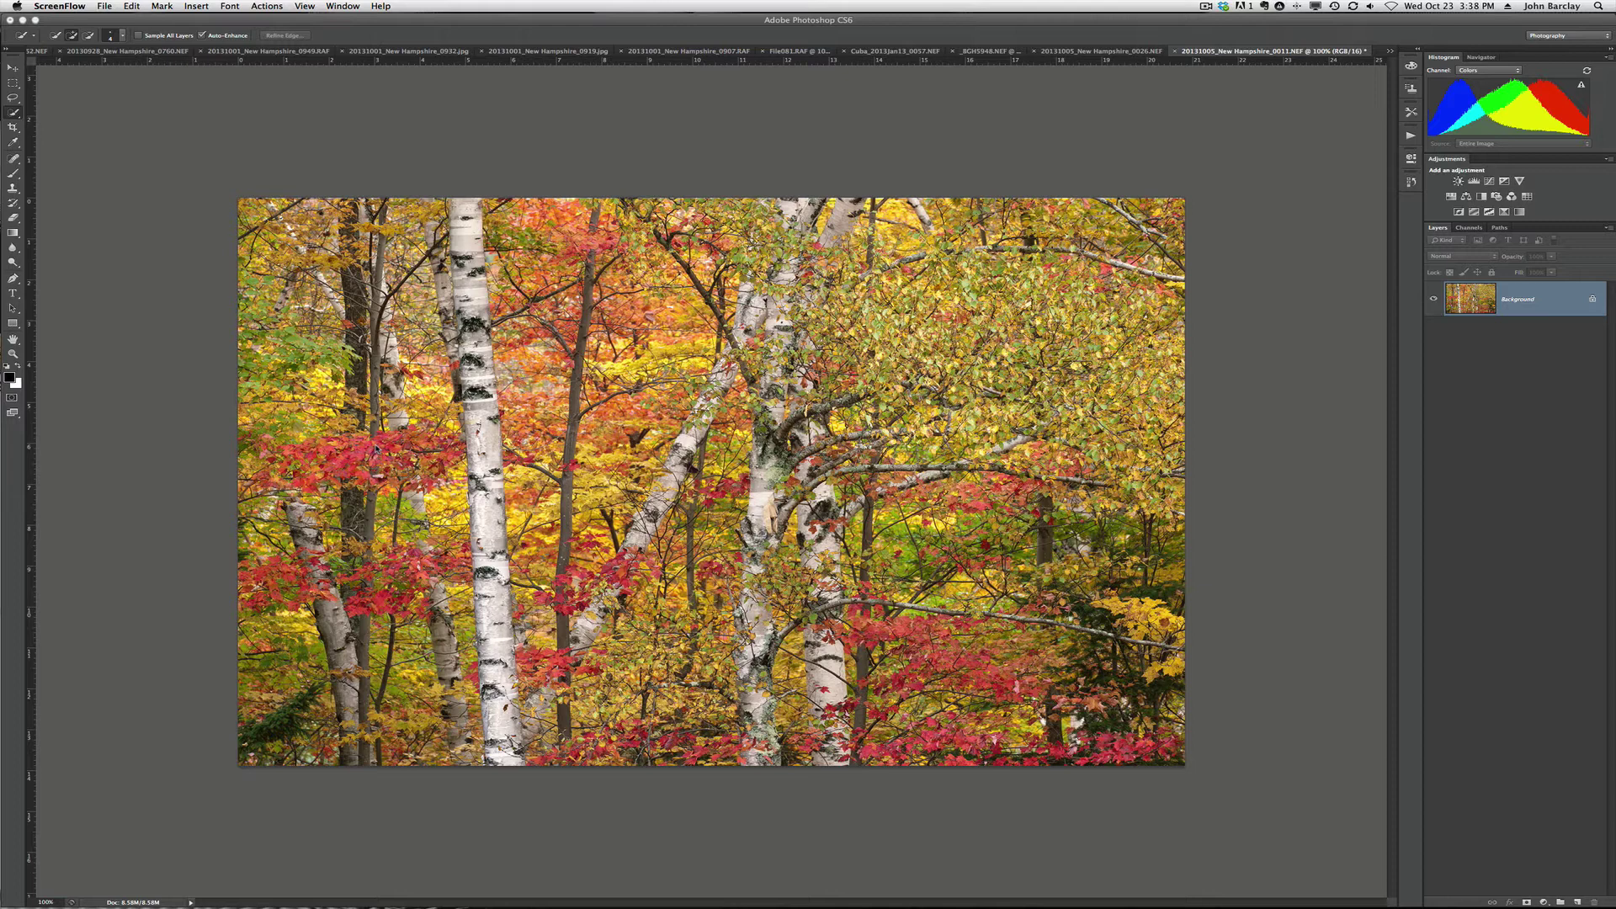
# Open the autumn birch photo in the Alien Skin Snap Art 3 filter
pyautogui.click(274, 101)
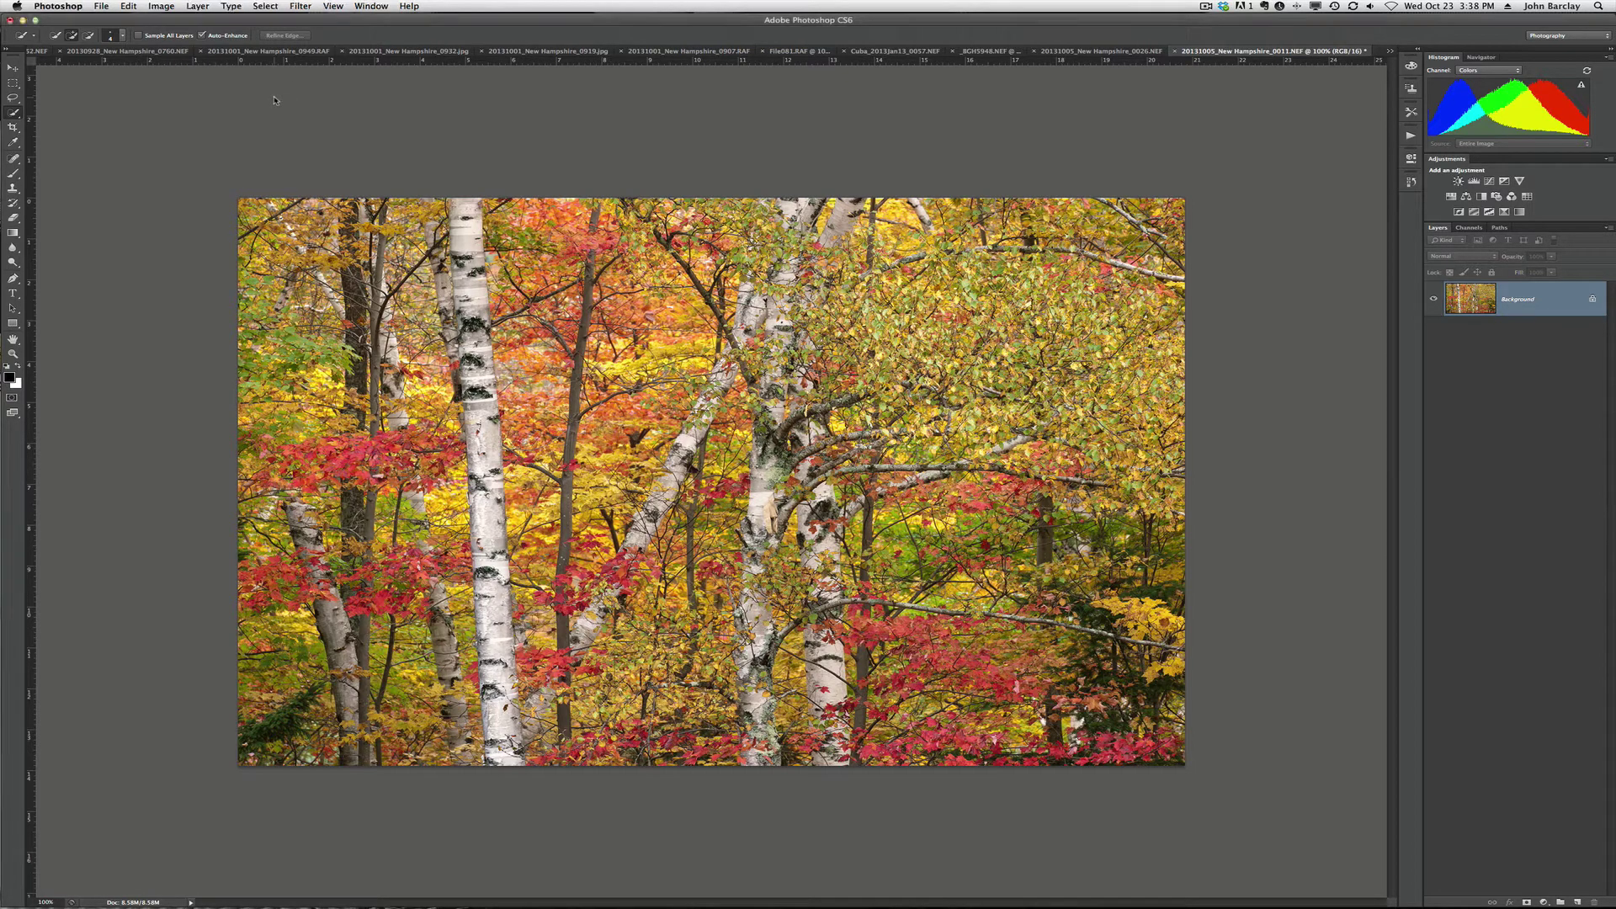
pyautogui.click(304, 7)
pyautogui.moveTo(387, 246)
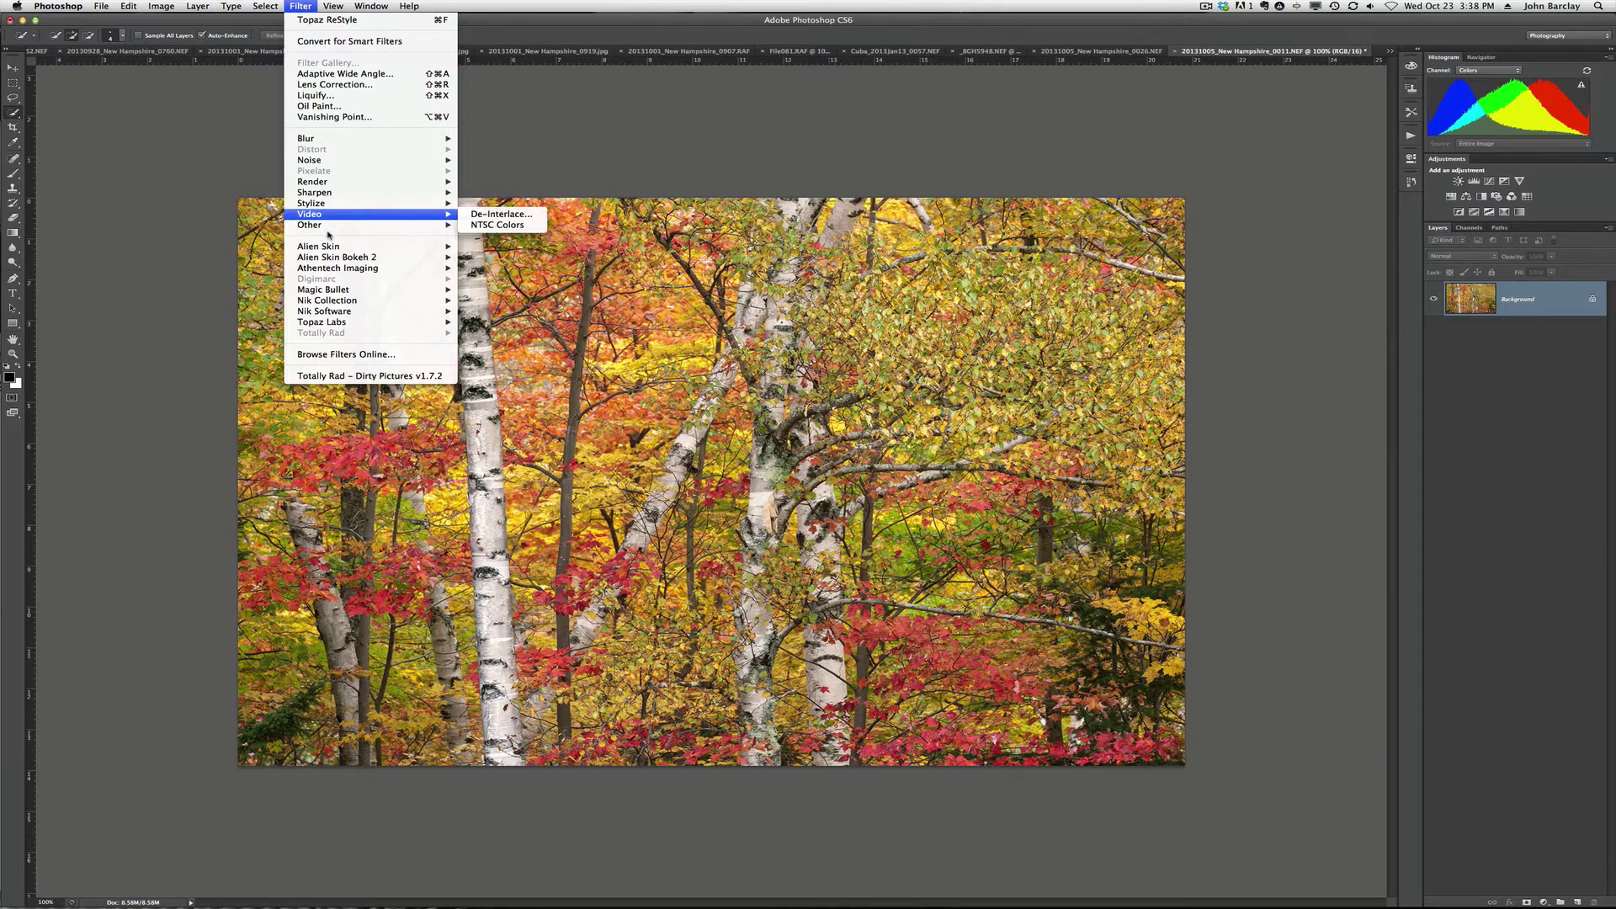
pyautogui.click(497, 257)
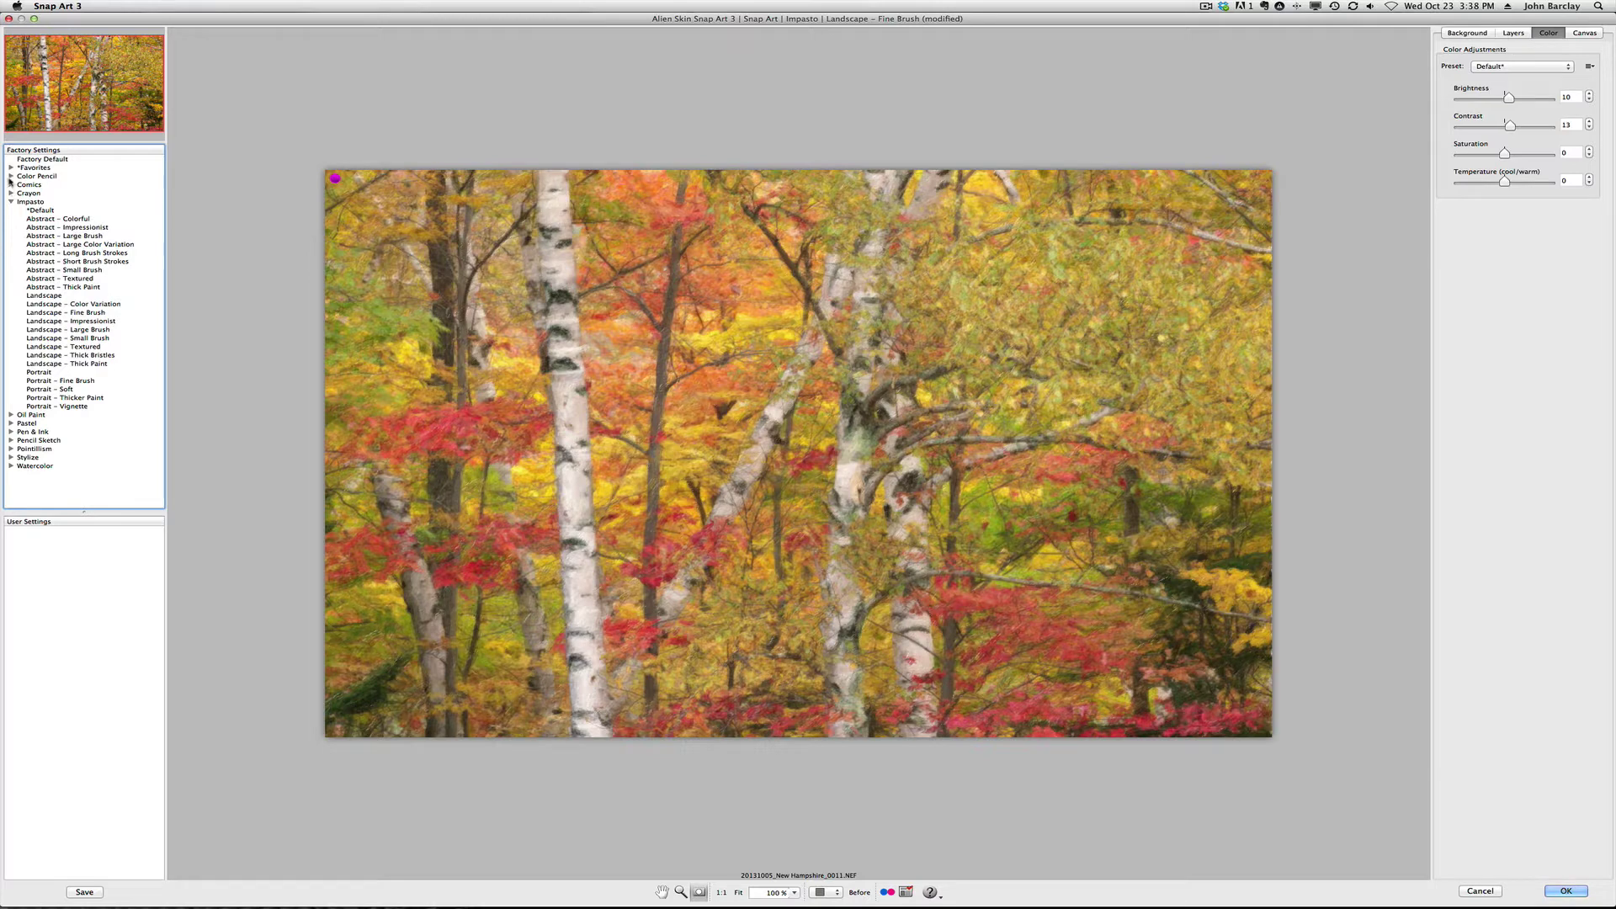
# Browse the Oil Paint and Impasto factory settings and apply the Impasto preset Landscape – Small Brush
pyautogui.click(9, 415)
pyautogui.click(10, 415)
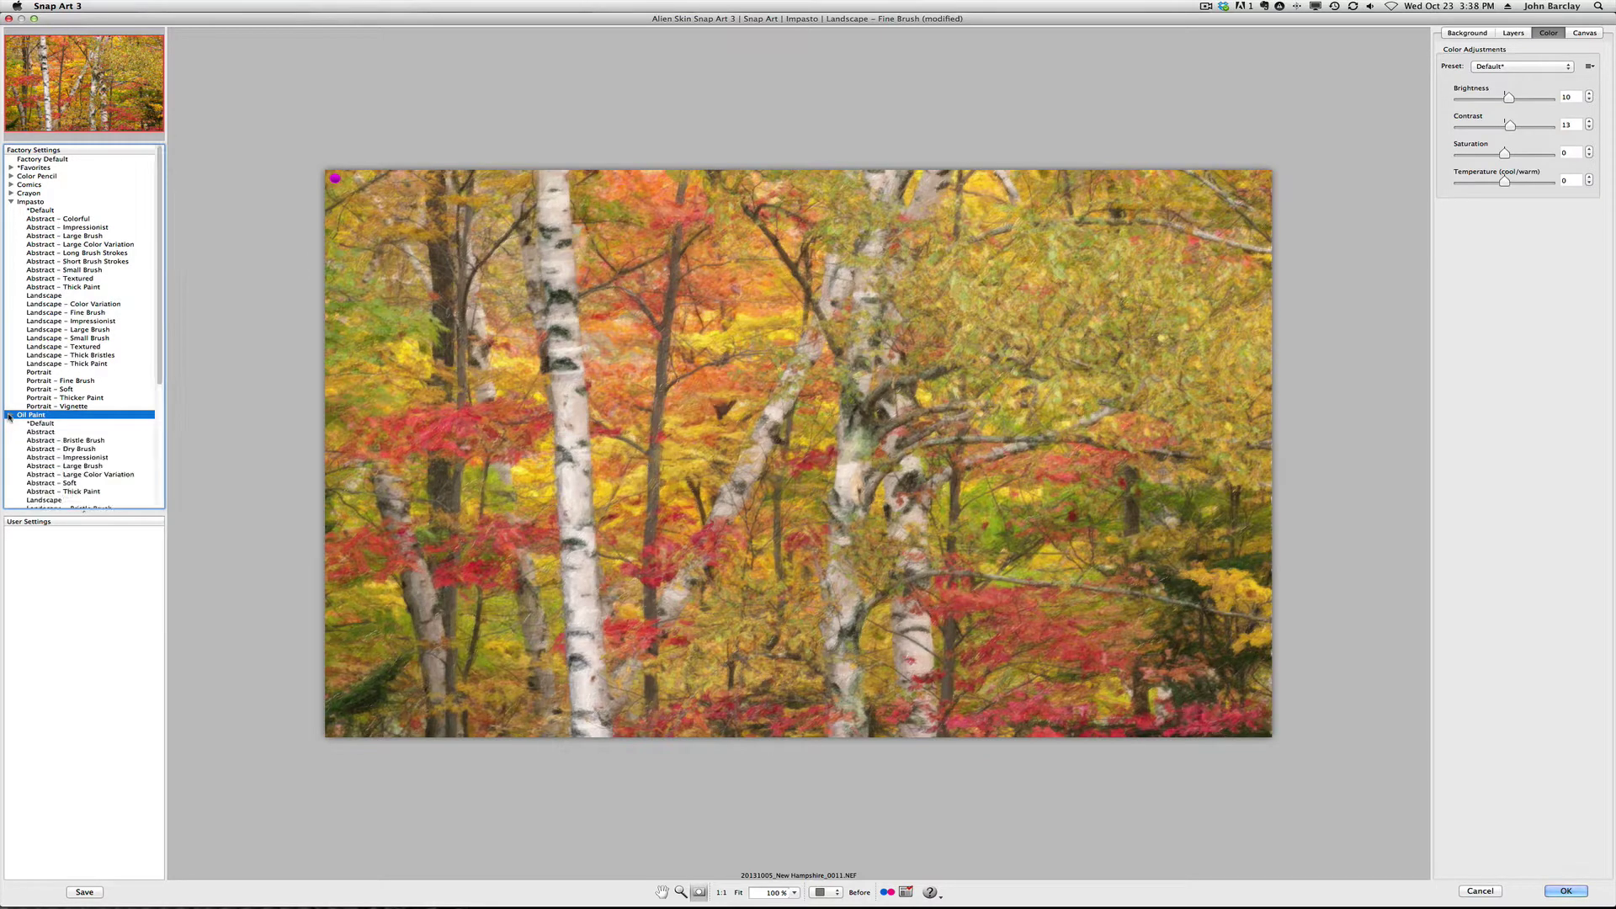
pyautogui.scroll(-2, 26, 437)
pyautogui.scroll(-5, 27, 437)
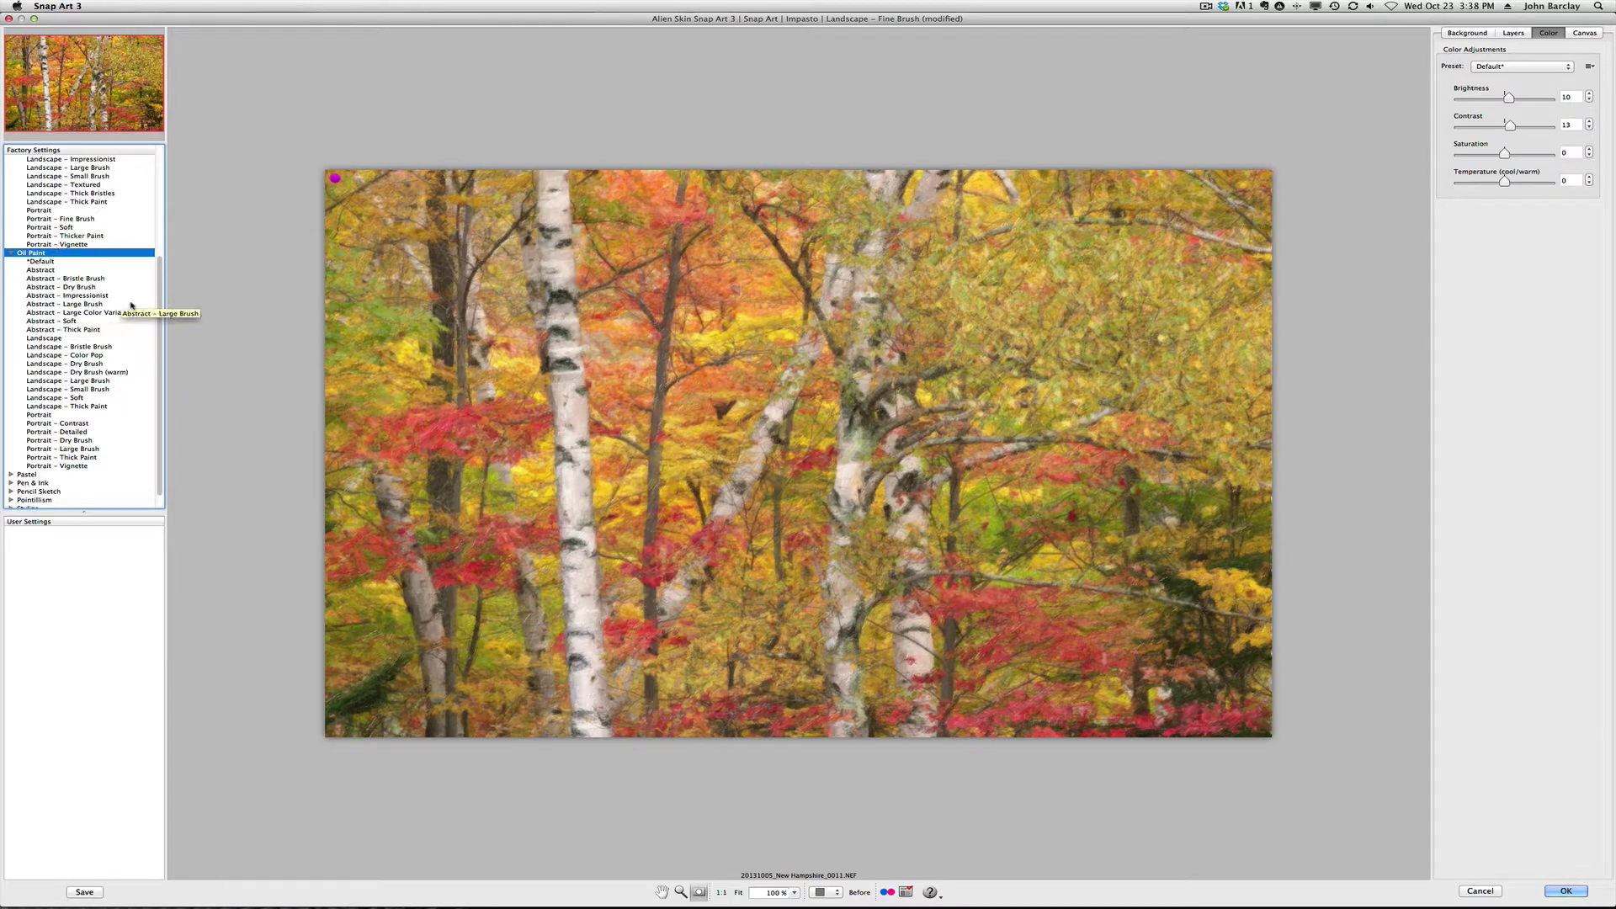
pyautogui.moveTo(160, 324); pyautogui.dragTo(162, 221)
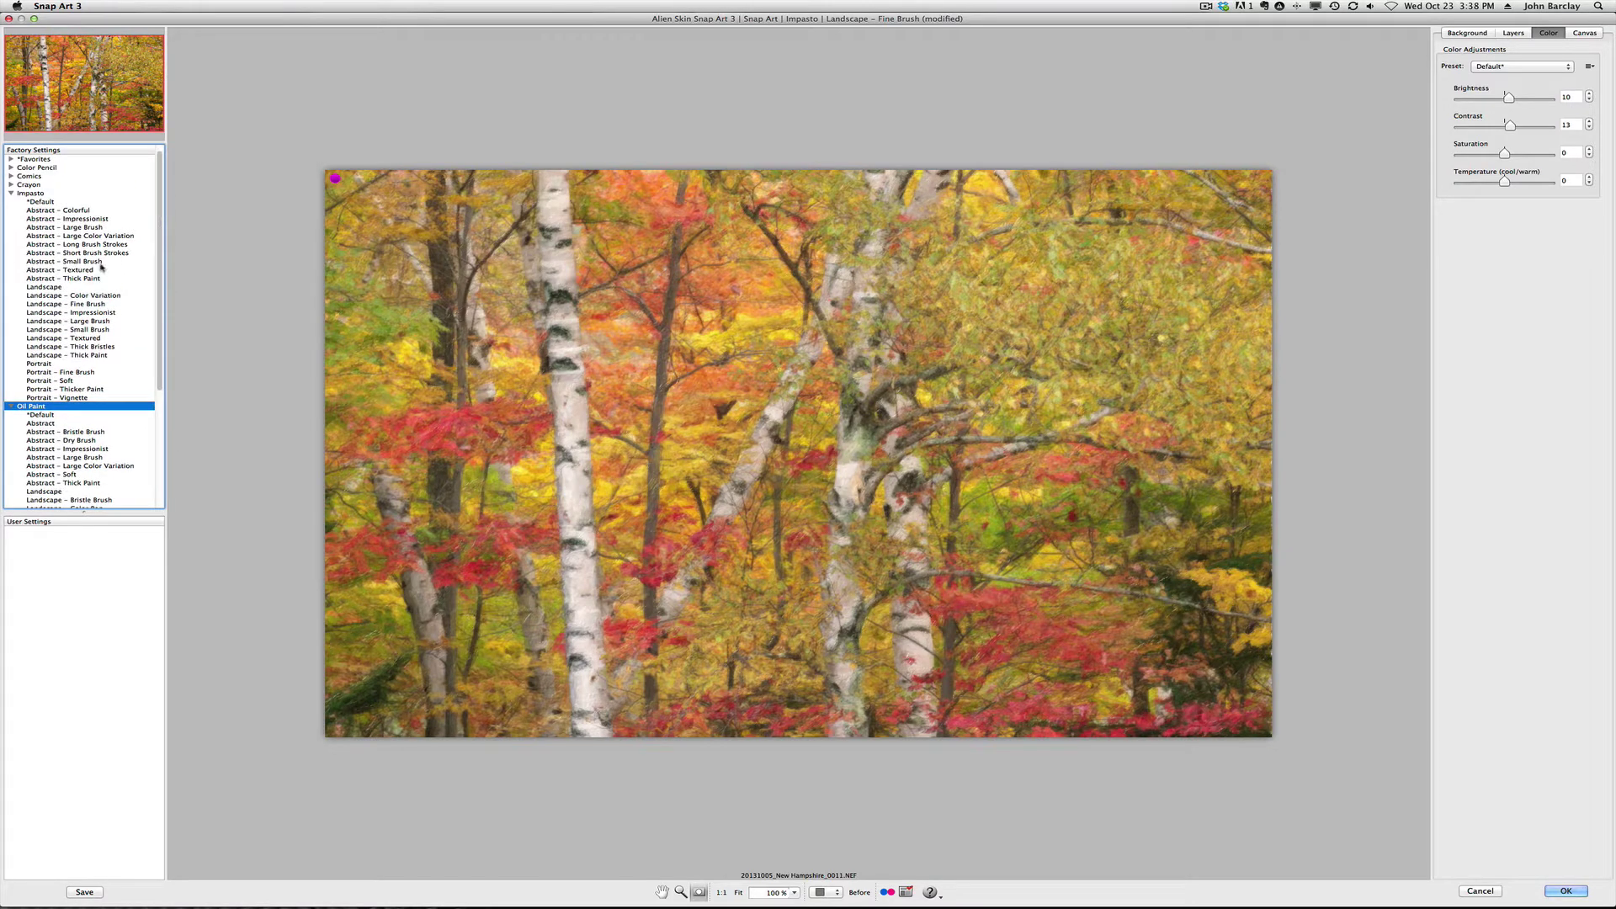
pyautogui.click(54, 331)
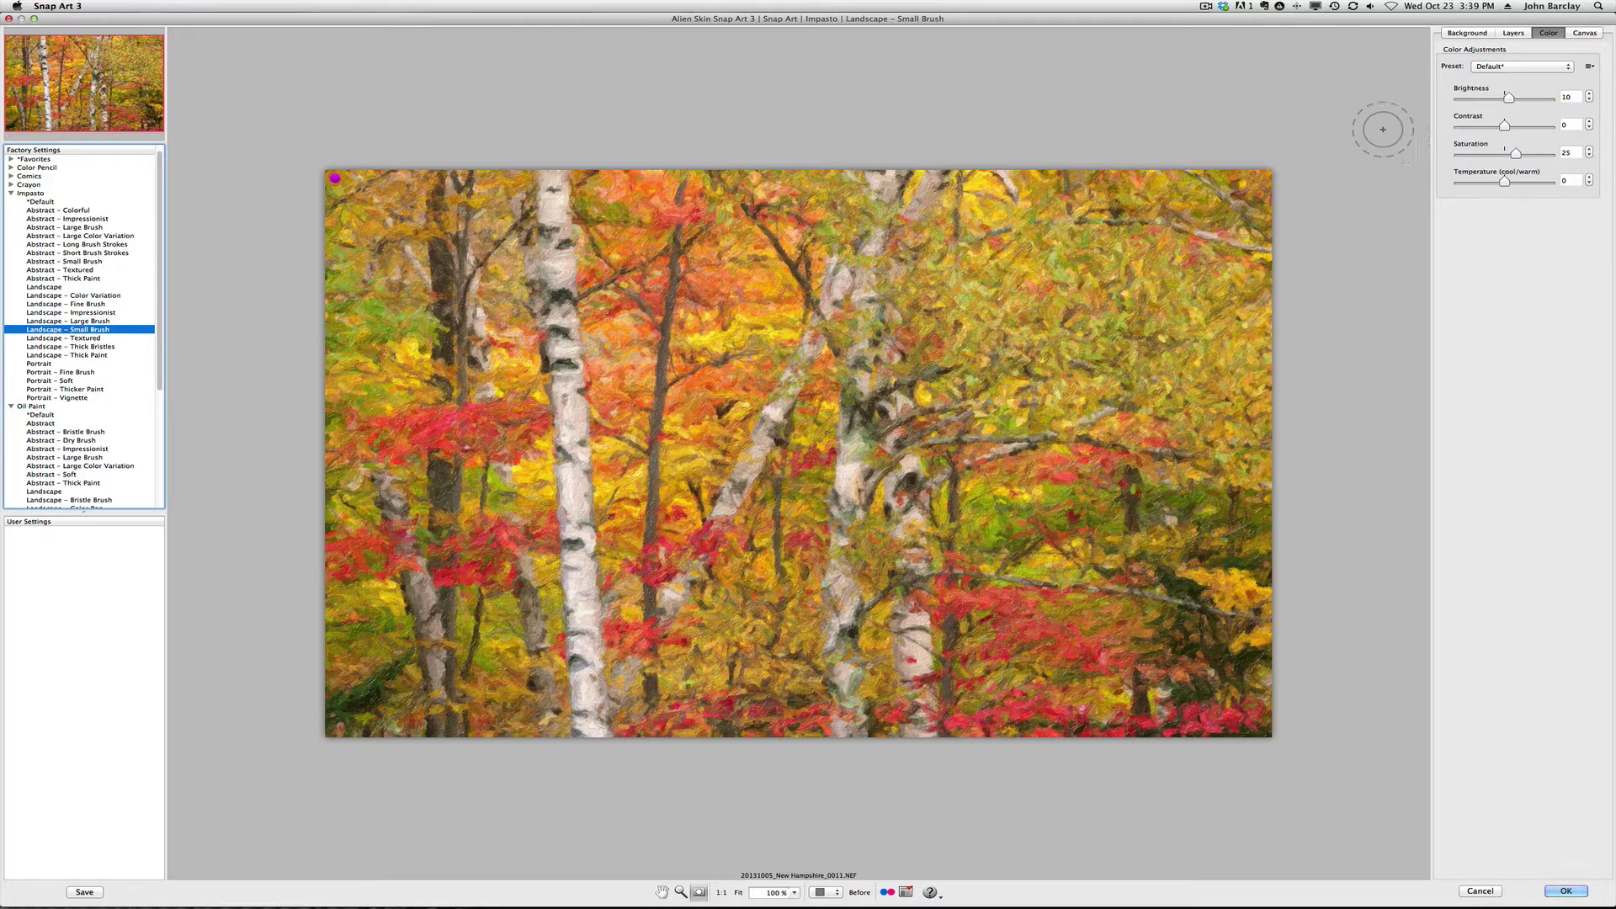
# Set the canvas preset to Transparent and the color saturation to 10
pyautogui.click(1585, 34)
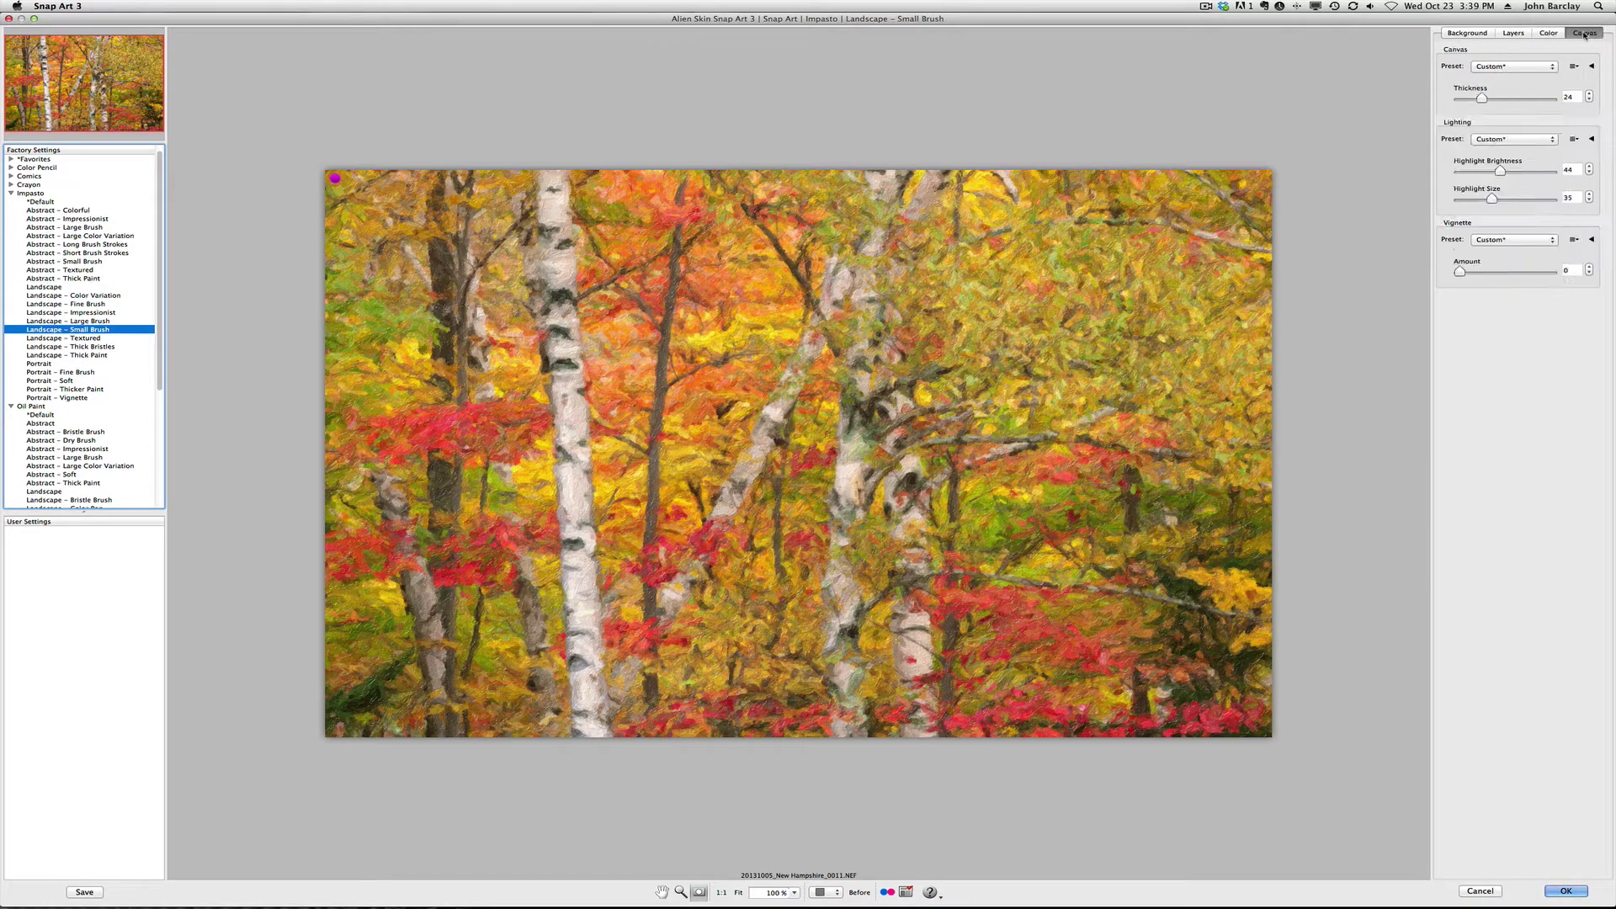
pyautogui.click(1539, 69)
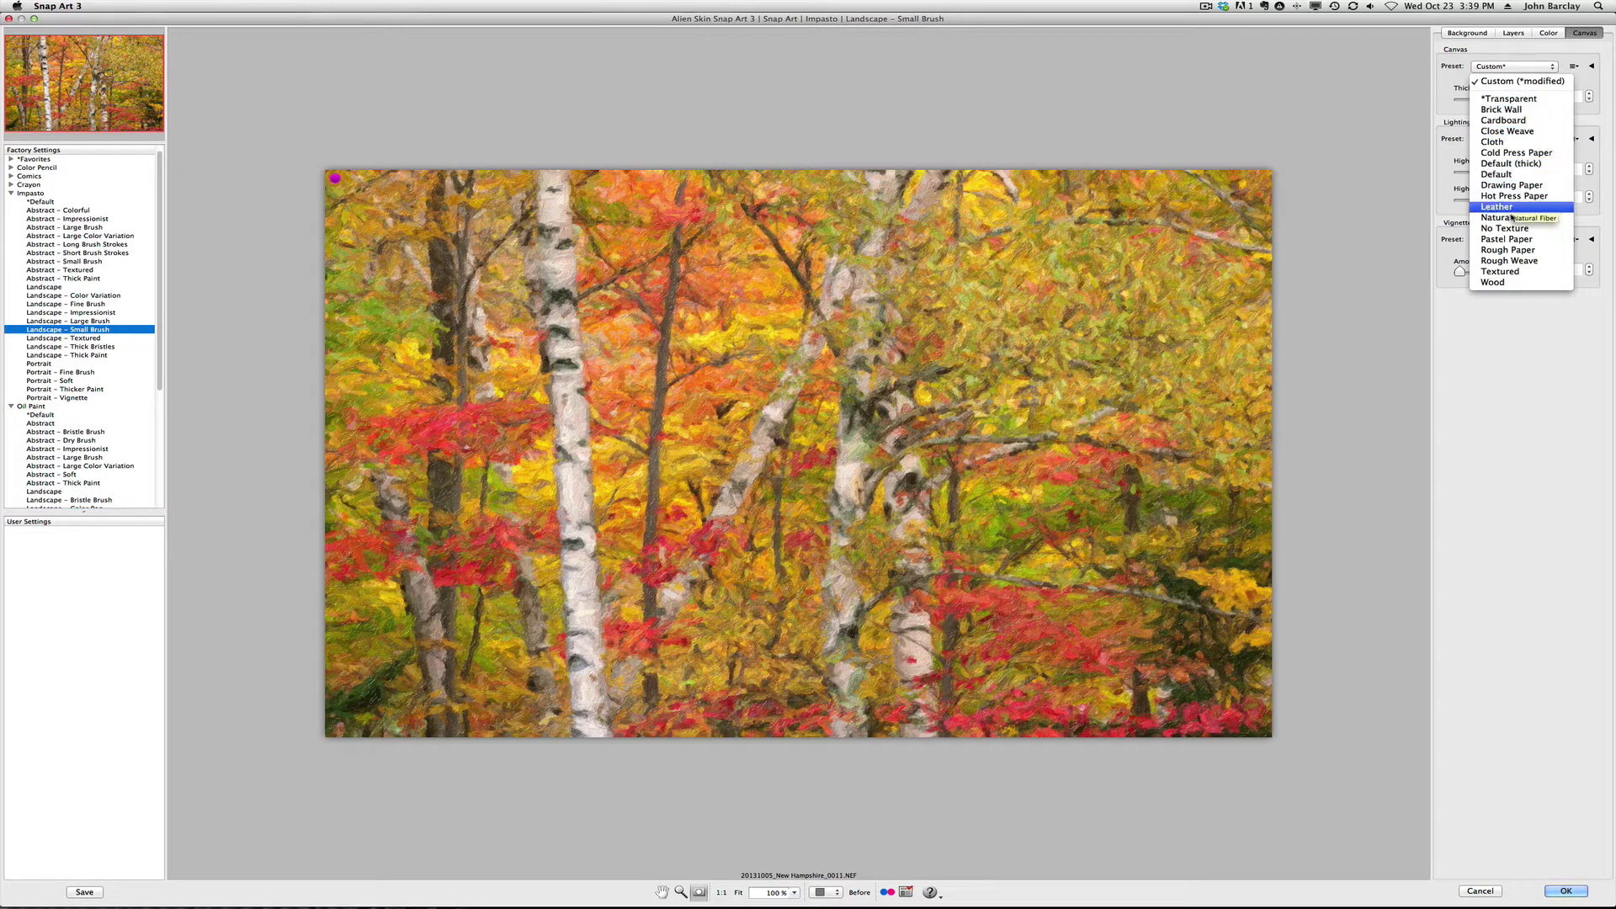
pyautogui.click(1497, 100)
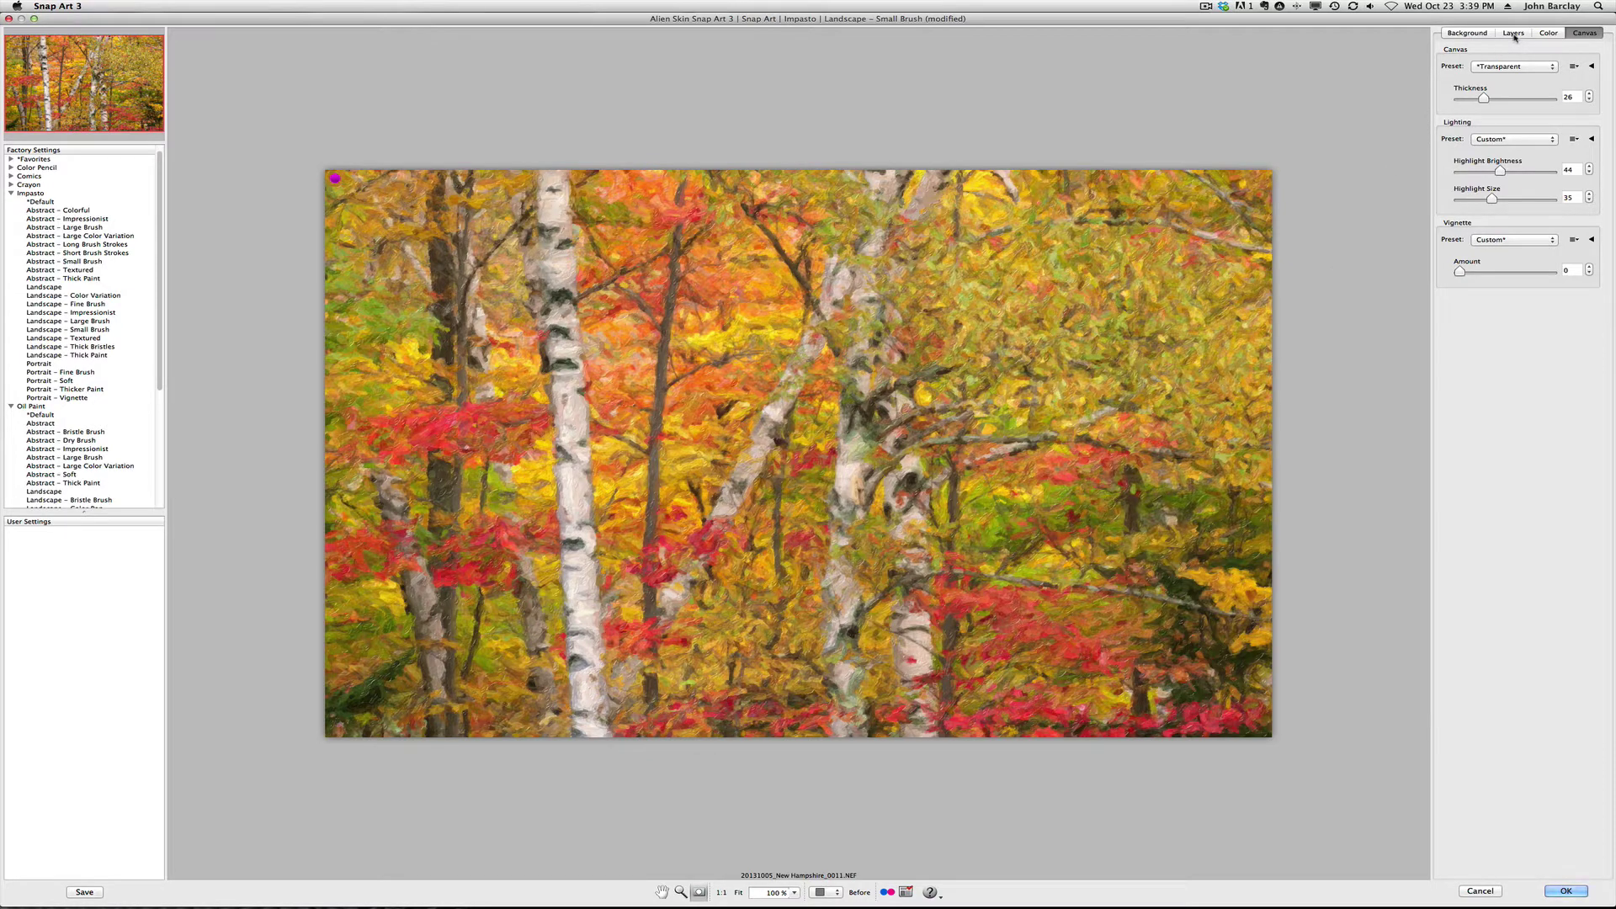
pyautogui.click(1550, 35)
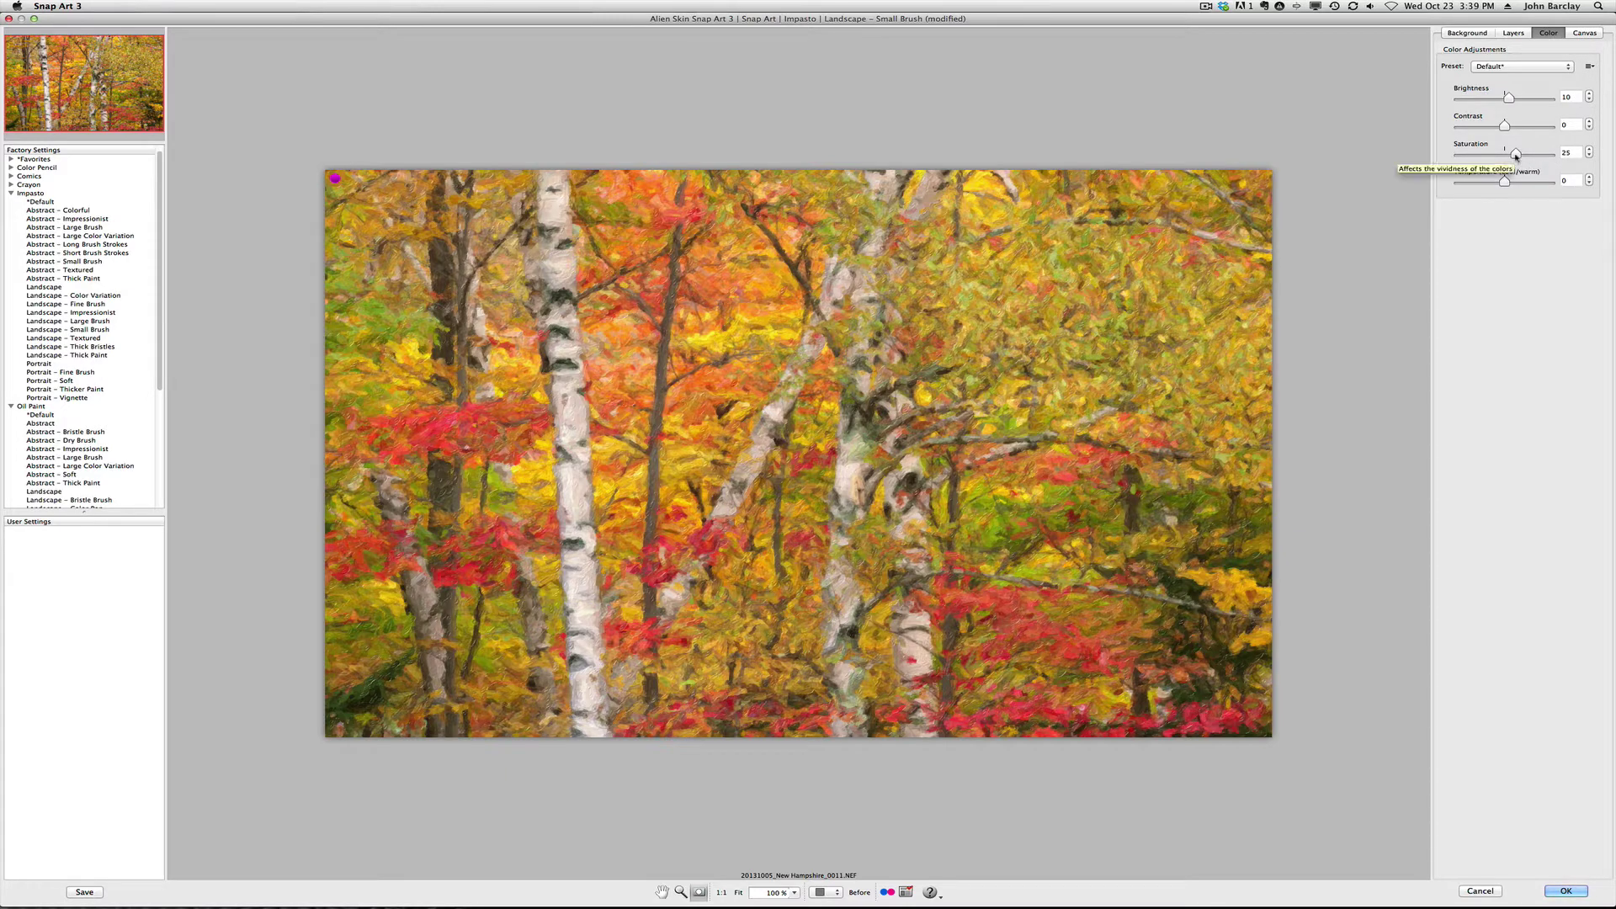
pyautogui.moveTo(1515, 157); pyautogui.dragTo(1508, 155)
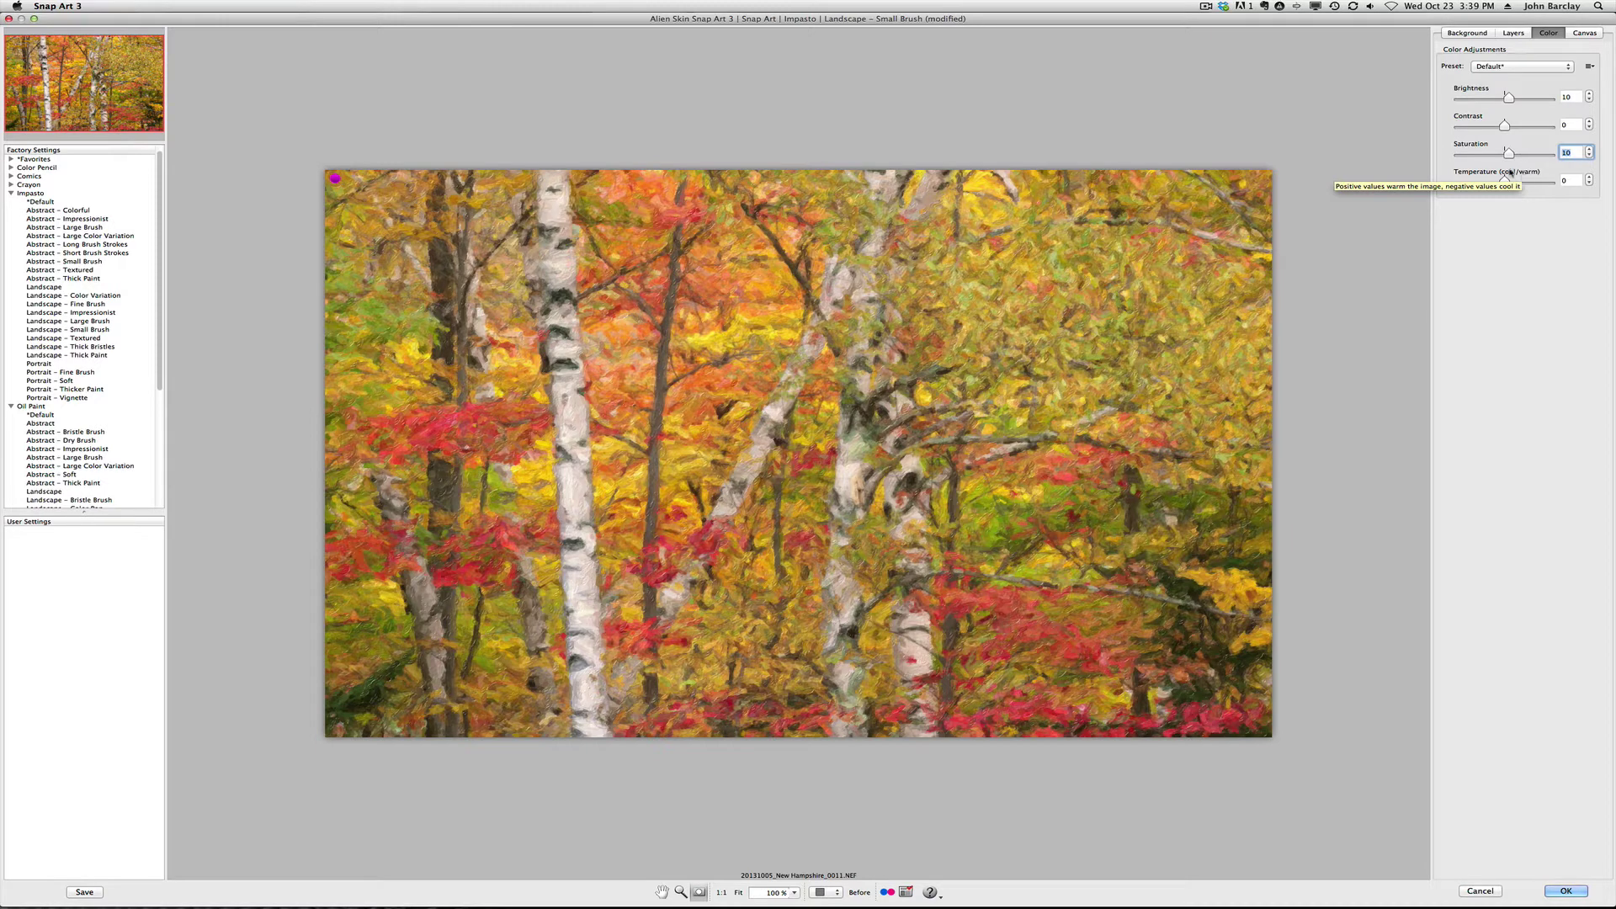
# Raise the background layer's Photorealism to 74 and apply the Snap Art effect to the photo
pyautogui.click(1467, 33)
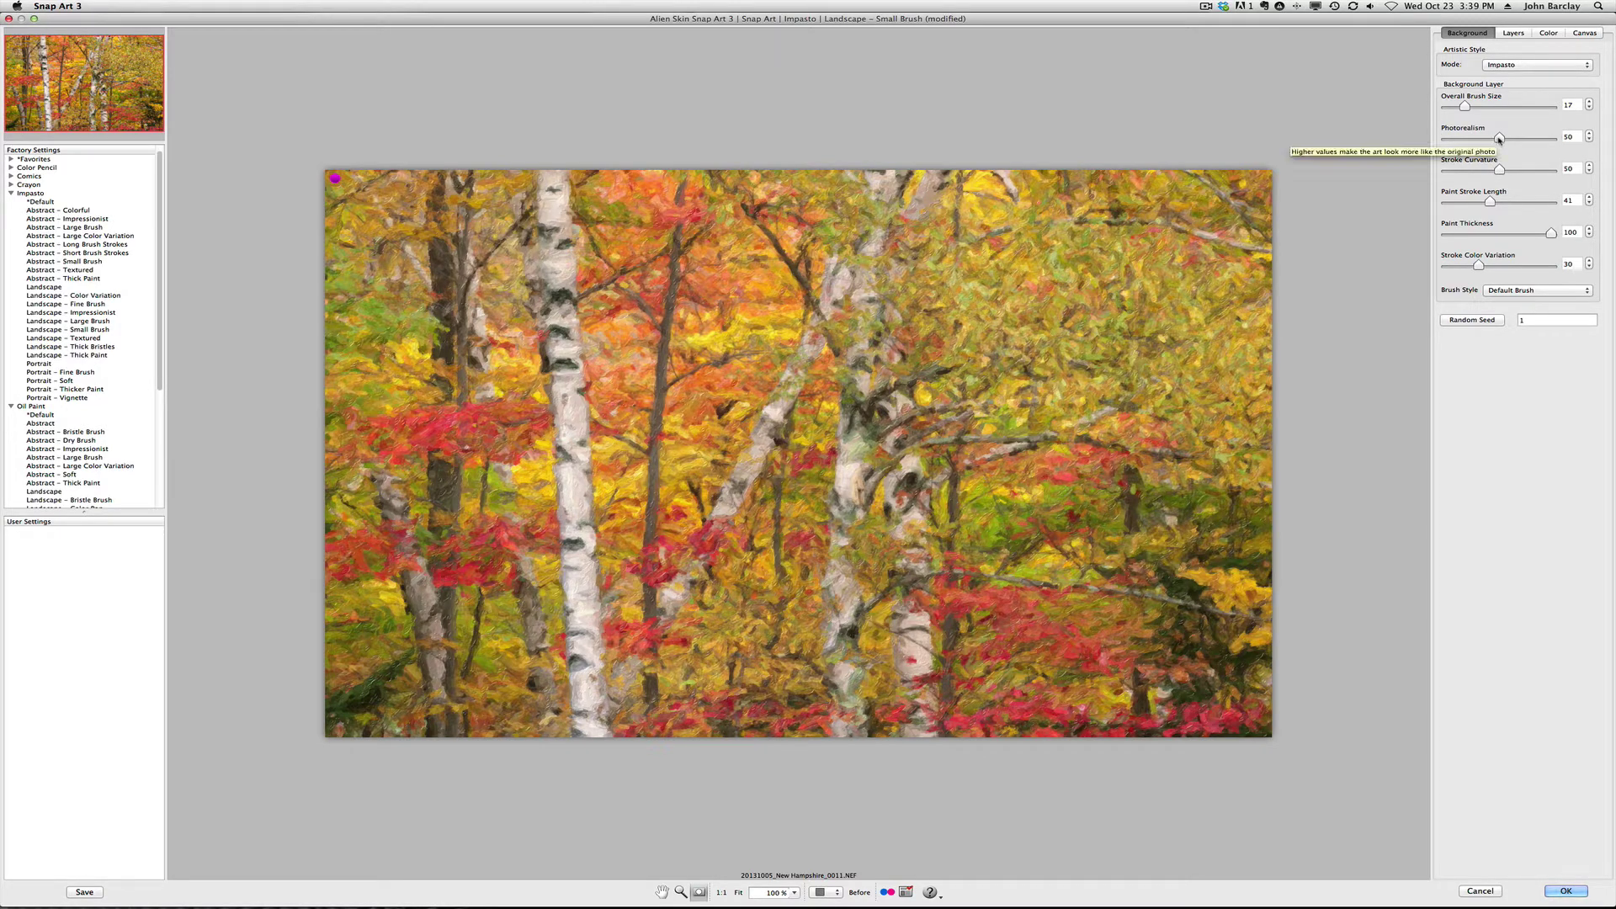
pyautogui.moveTo(1499, 139); pyautogui.dragTo(1523, 141)
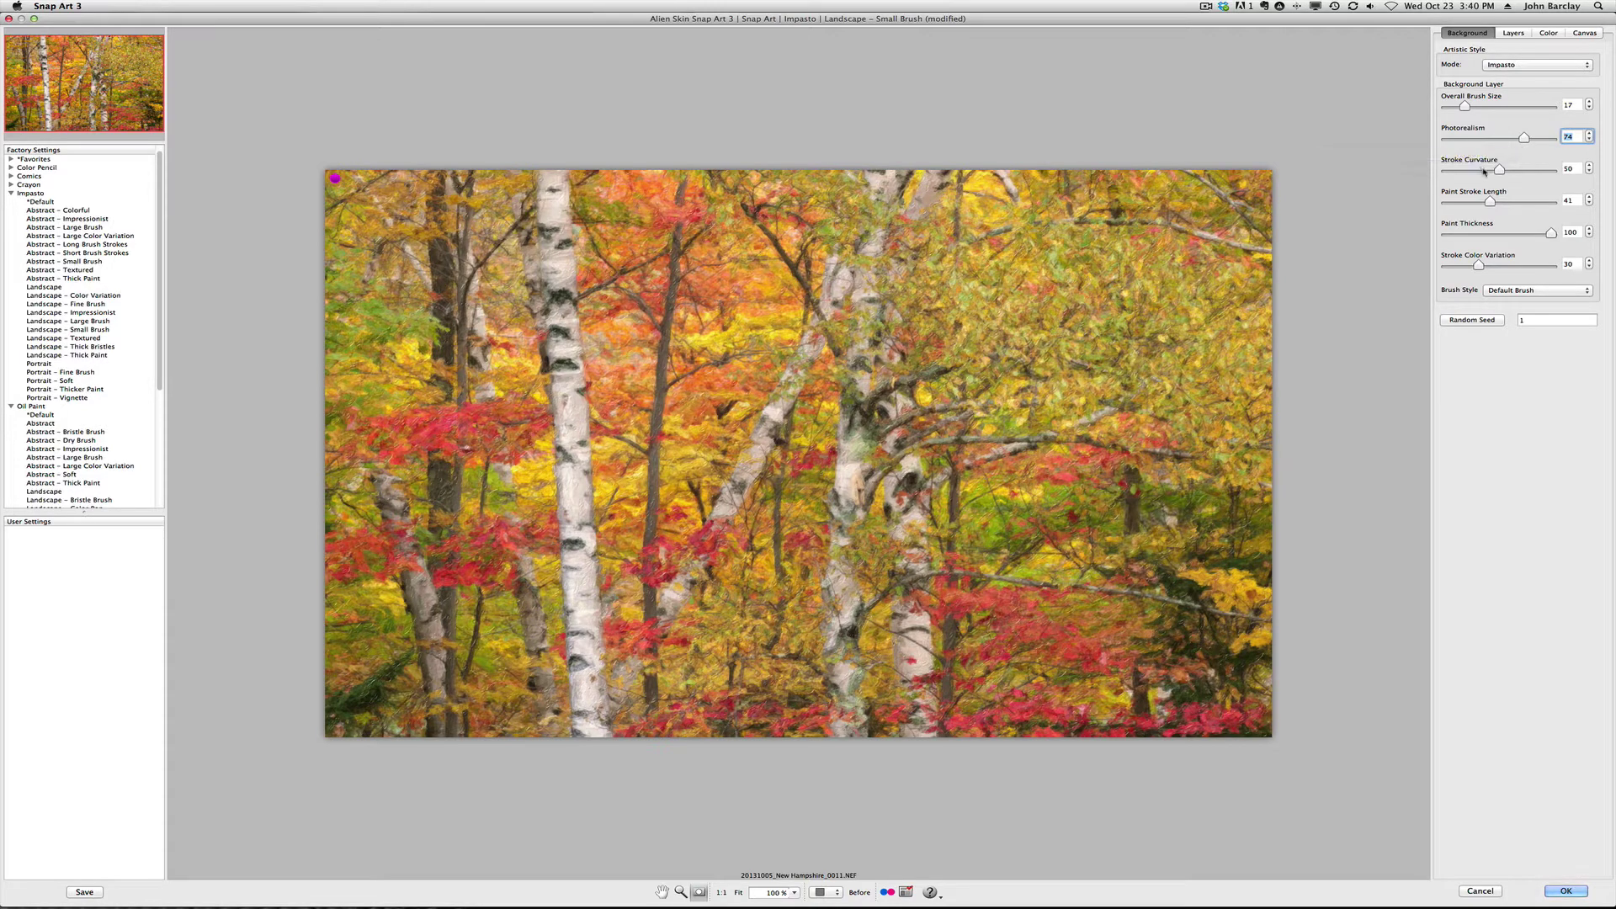
pyautogui.click(1565, 891)
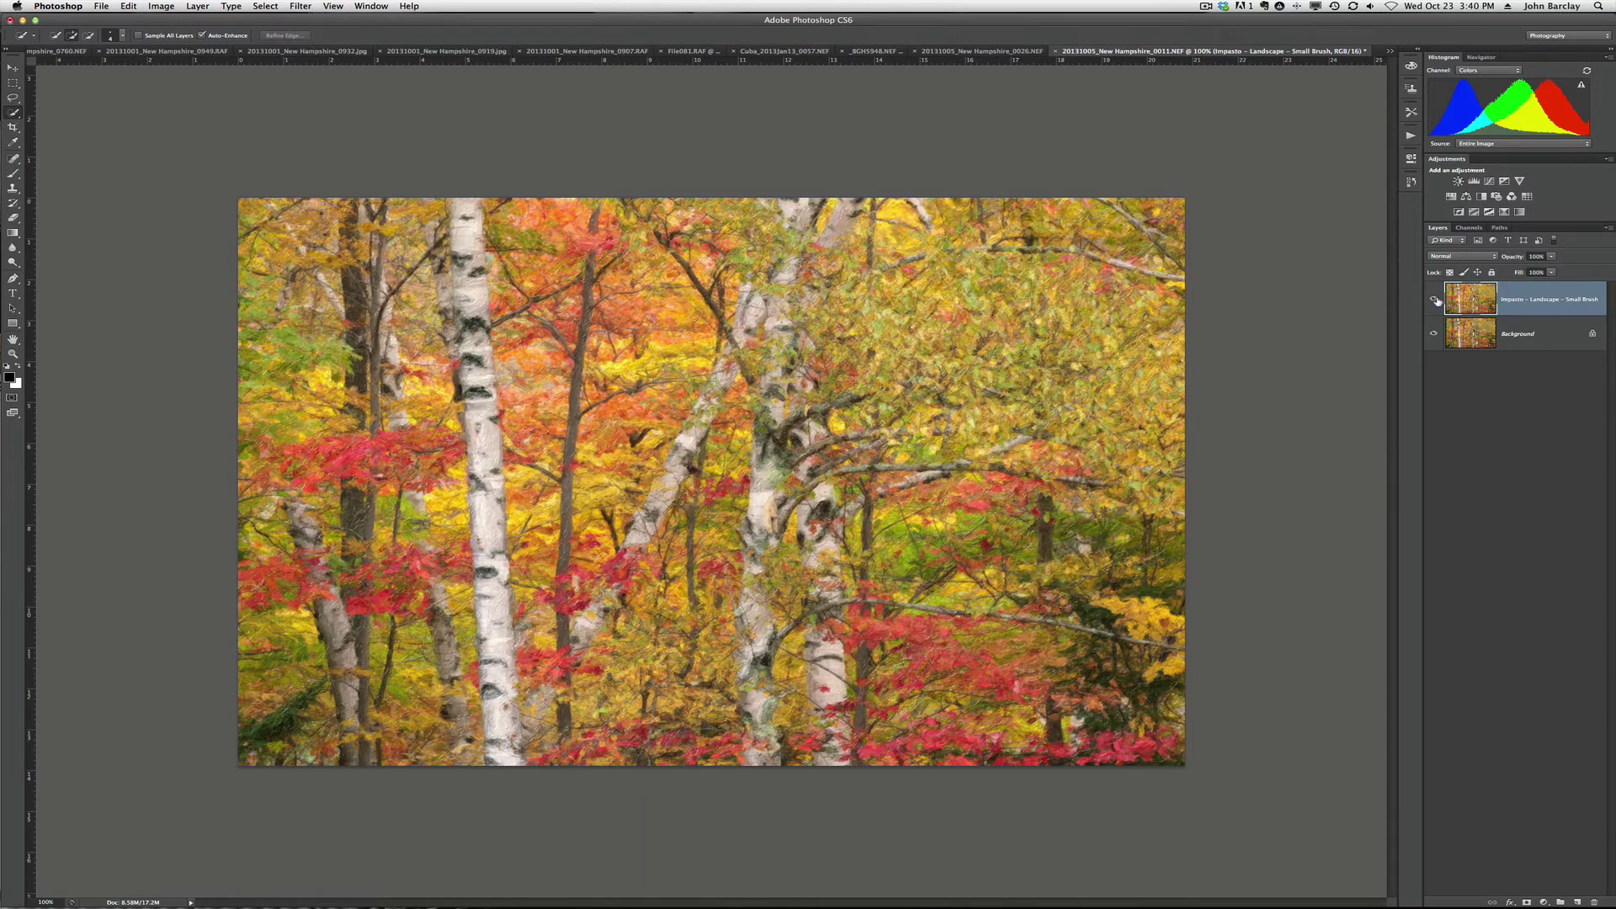
# Lower the Impasto layer's opacity to about 60% and compare the image with the layer hidden and shown
pyautogui.click(1435, 300)
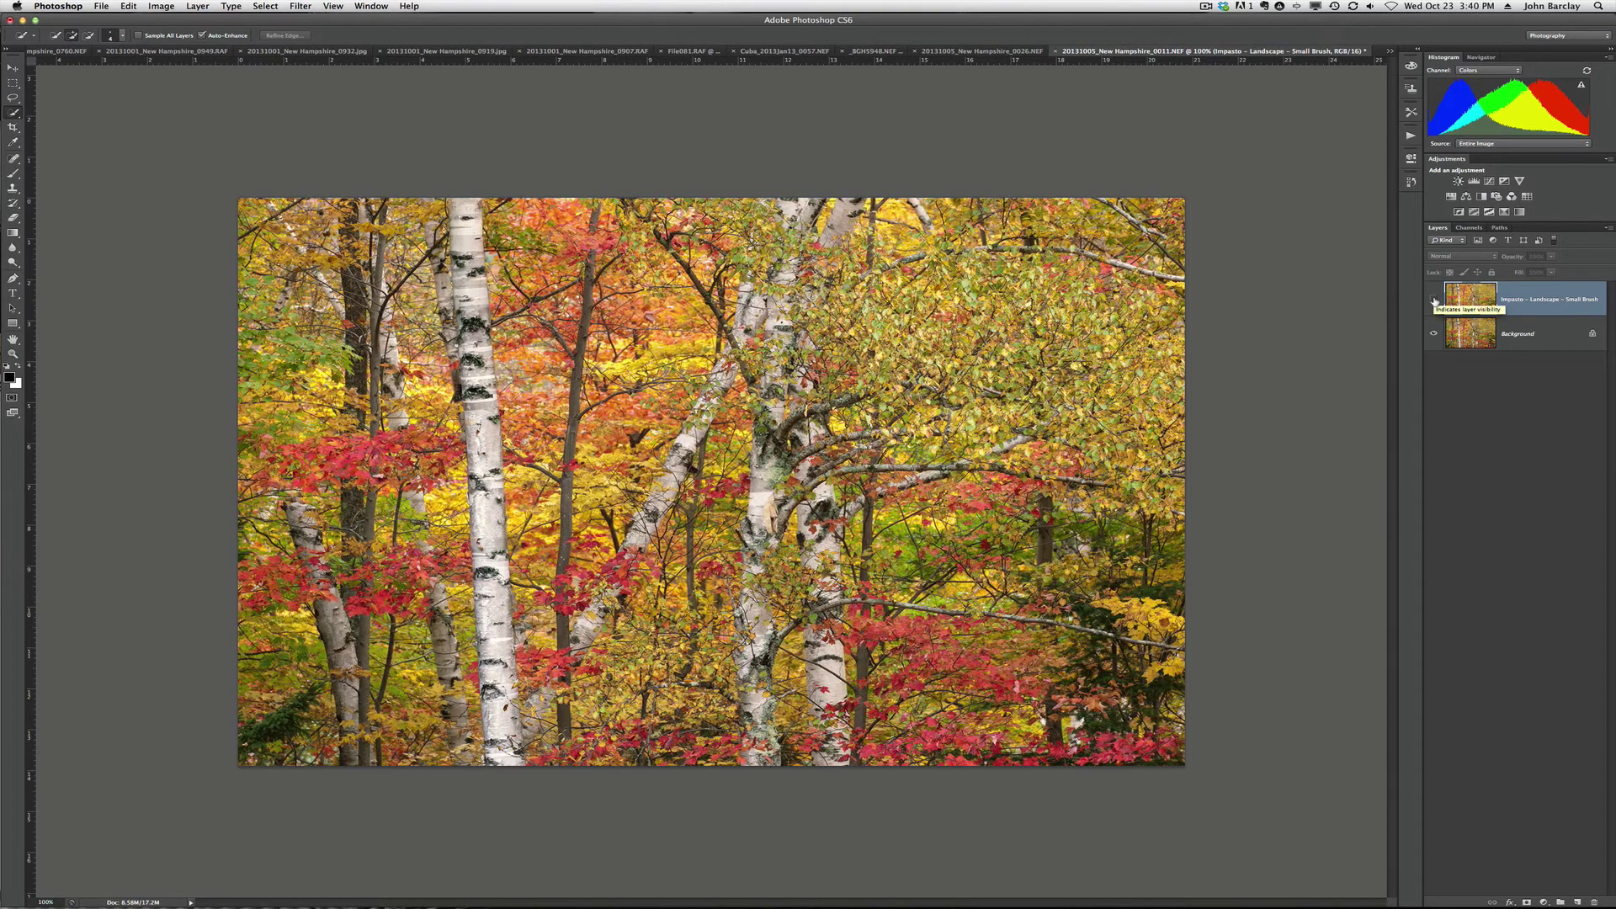
pyautogui.click(1435, 301)
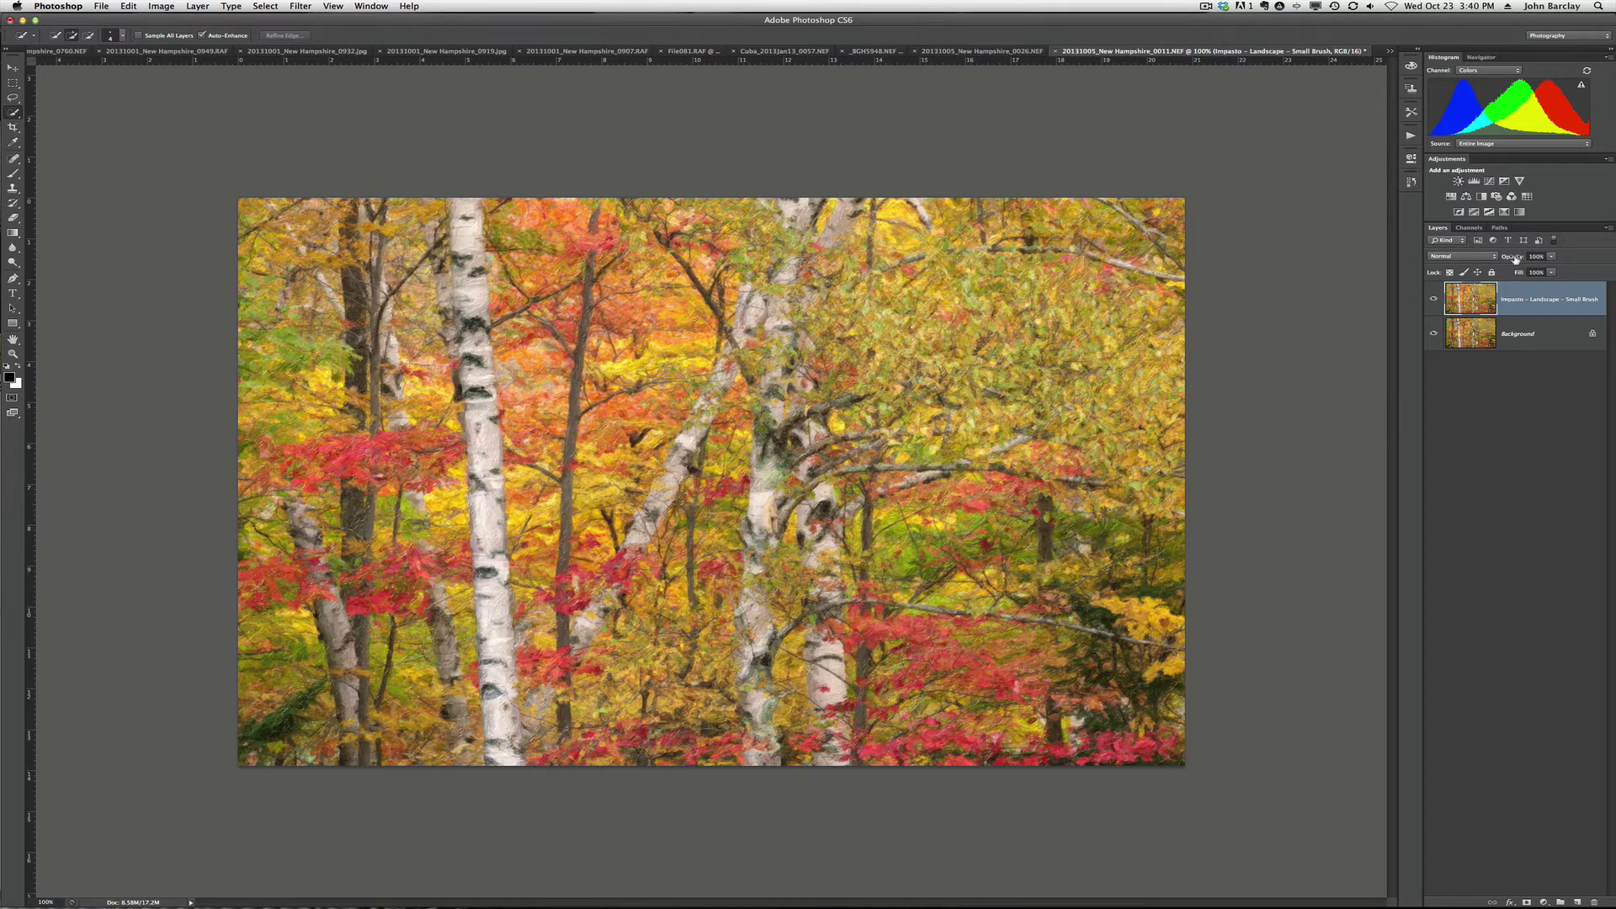
pyautogui.moveTo(1516, 258); pyautogui.dragTo(1491, 257)
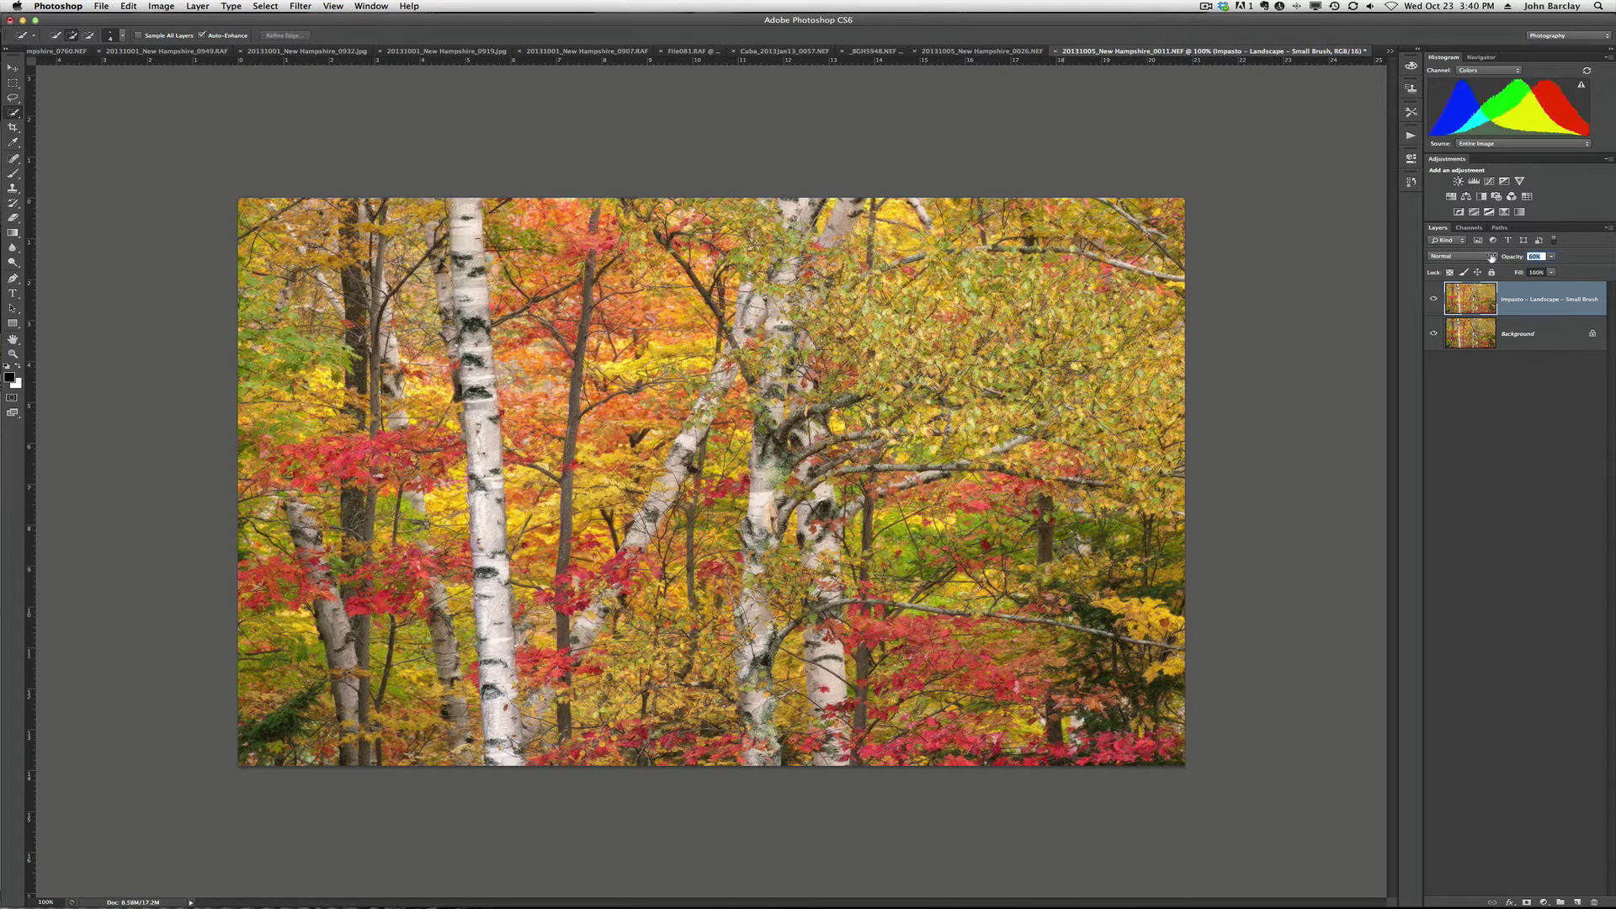
pyautogui.click(1435, 300)
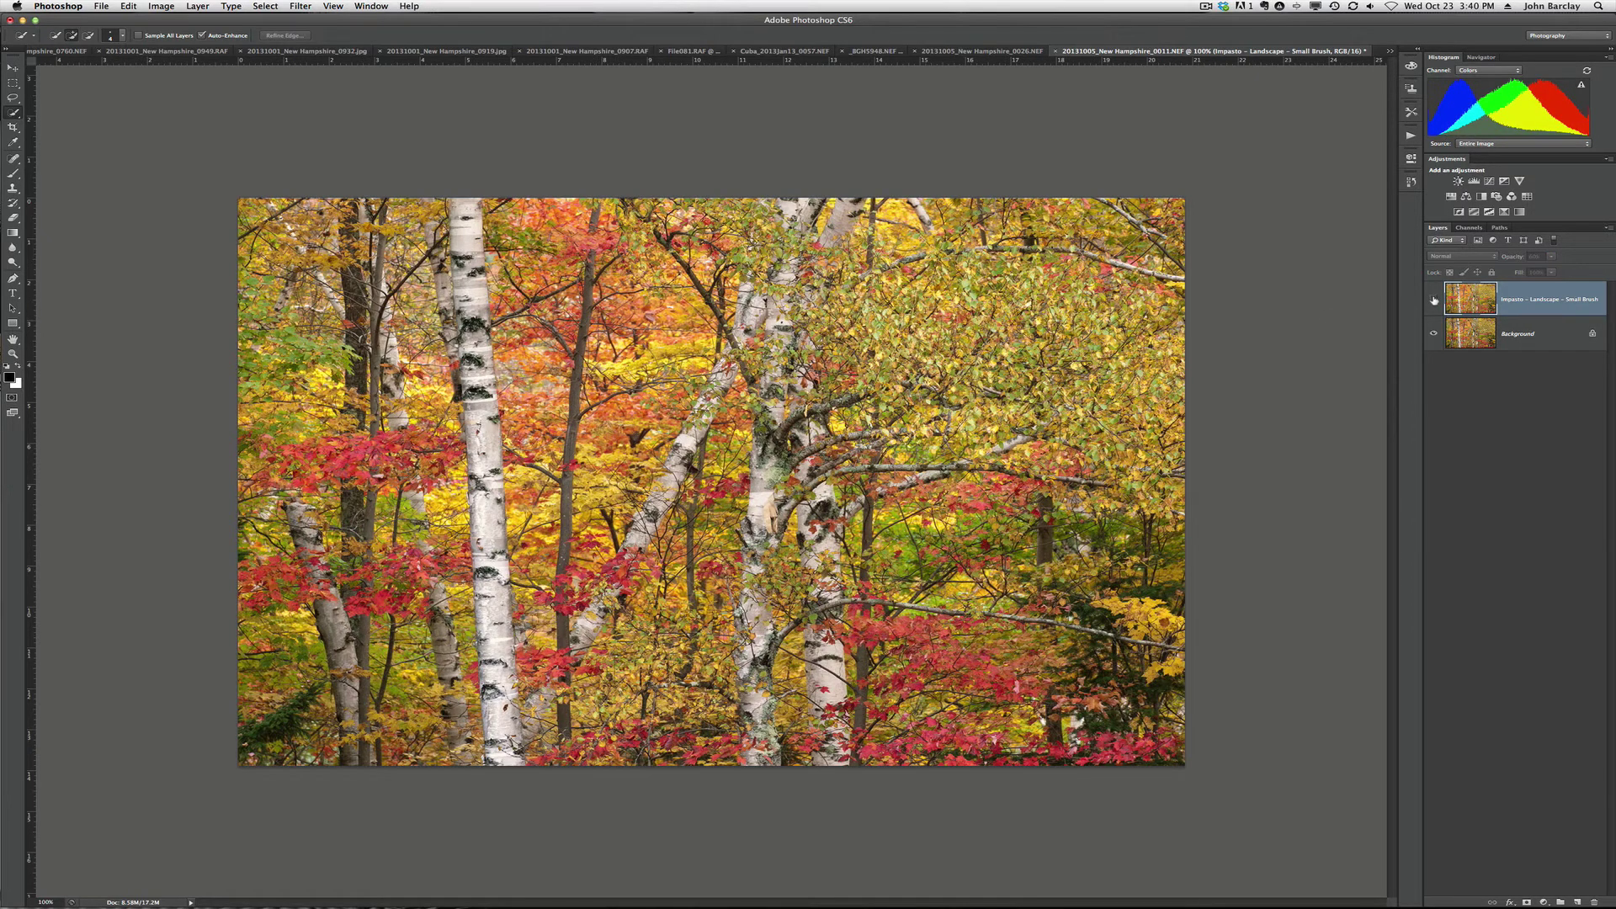
pyautogui.click(1435, 300)
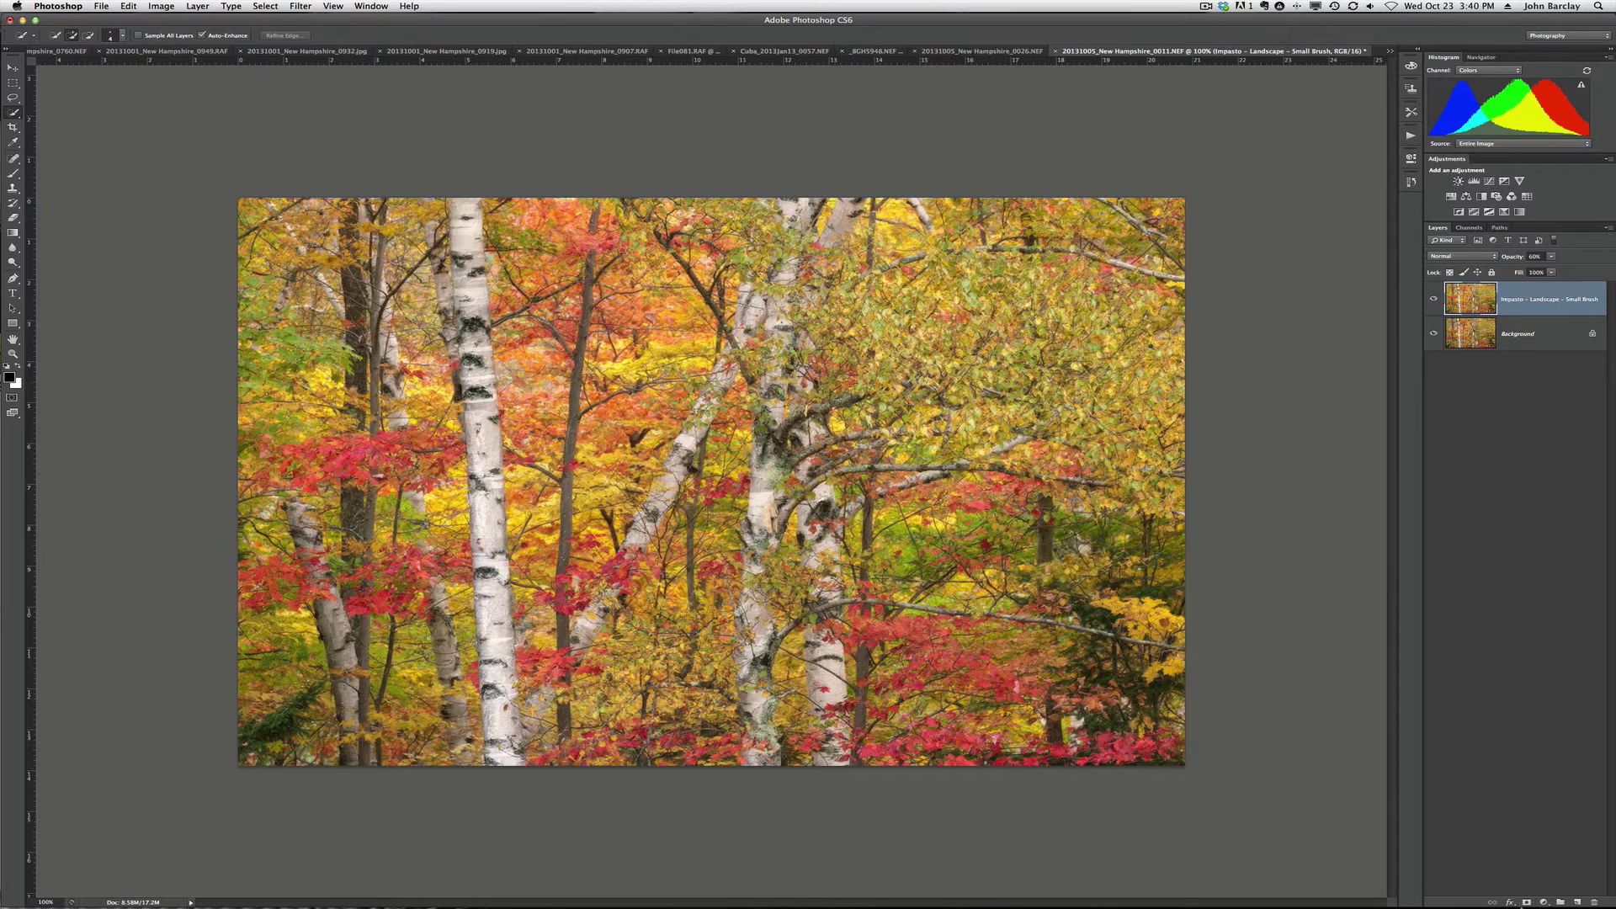
# Add a white layer mask to the Impasto layer and prepare a resized brush at 82% opacity
pyautogui.click(1527, 902)
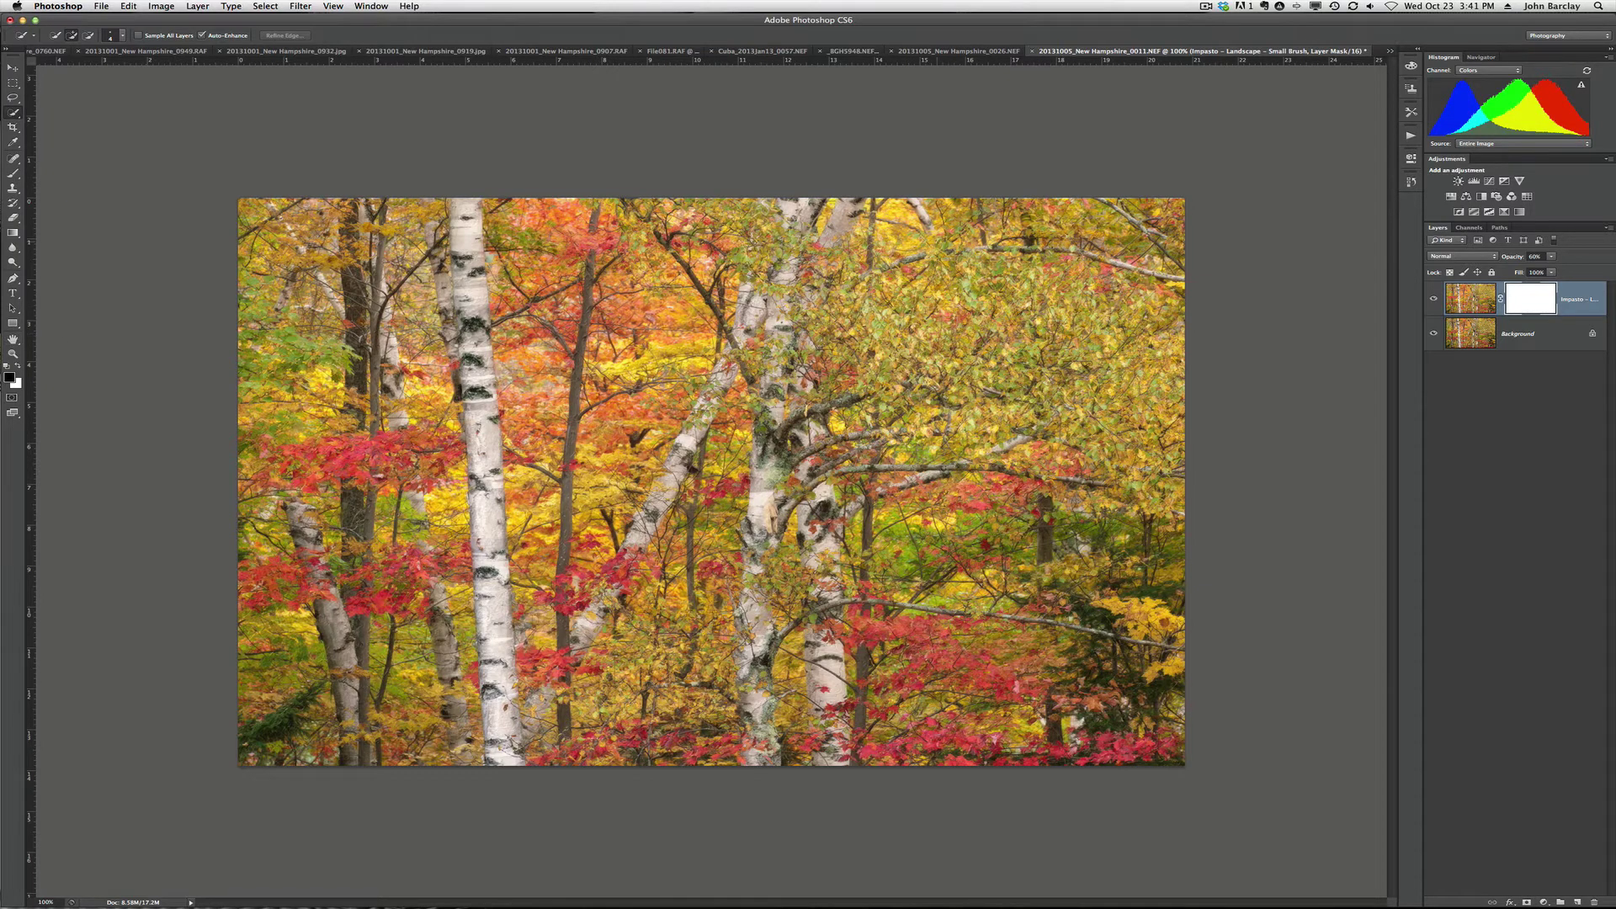
pyautogui.press('b')
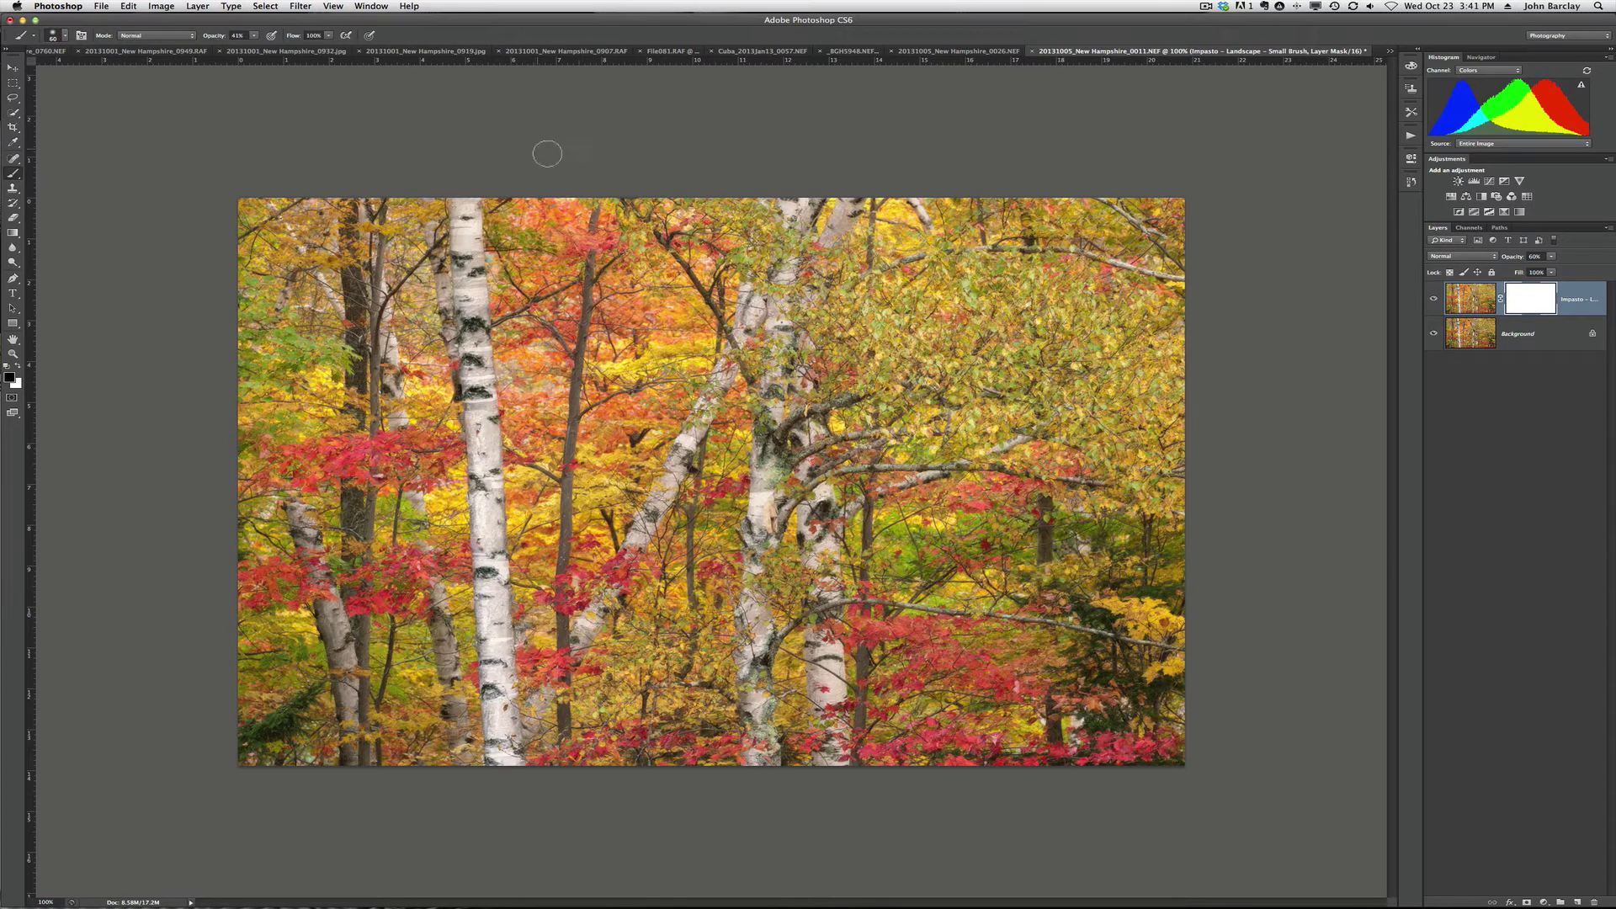
pyautogui.press(']')
pyautogui.press(']')
pyautogui.press(']')
pyautogui.press('[')
pyautogui.press('[')
pyautogui.press(']')
pyautogui.moveTo(207, 38); pyautogui.dragTo(237, 38)
pyautogui.press('[')
# Paint black on the layer mask along the birch trunks to bring back their original detail
pyautogui.moveTo(493, 565)
pyautogui.mouseDown()
pyautogui.moveTo(512, 724)
pyautogui.moveTo(509, 665)
pyautogui.mouseUp()
pyautogui.moveTo(815, 497); pyautogui.dragTo(826, 726)
pyautogui.moveTo(743, 606)
pyautogui.mouseDown()
pyautogui.moveTo(769, 462)
pyautogui.moveTo(669, 488)
pyautogui.moveTo(655, 509)
pyautogui.mouseUp()
pyautogui.press('[')
pyautogui.moveTo(682, 447); pyautogui.dragTo(555, 673)
pyautogui.moveTo(296, 526)
pyautogui.mouseDown()
pyautogui.moveTo(343, 581)
pyautogui.moveTo(364, 718)
pyautogui.mouseUp()
pyautogui.rightClick(367, 718)
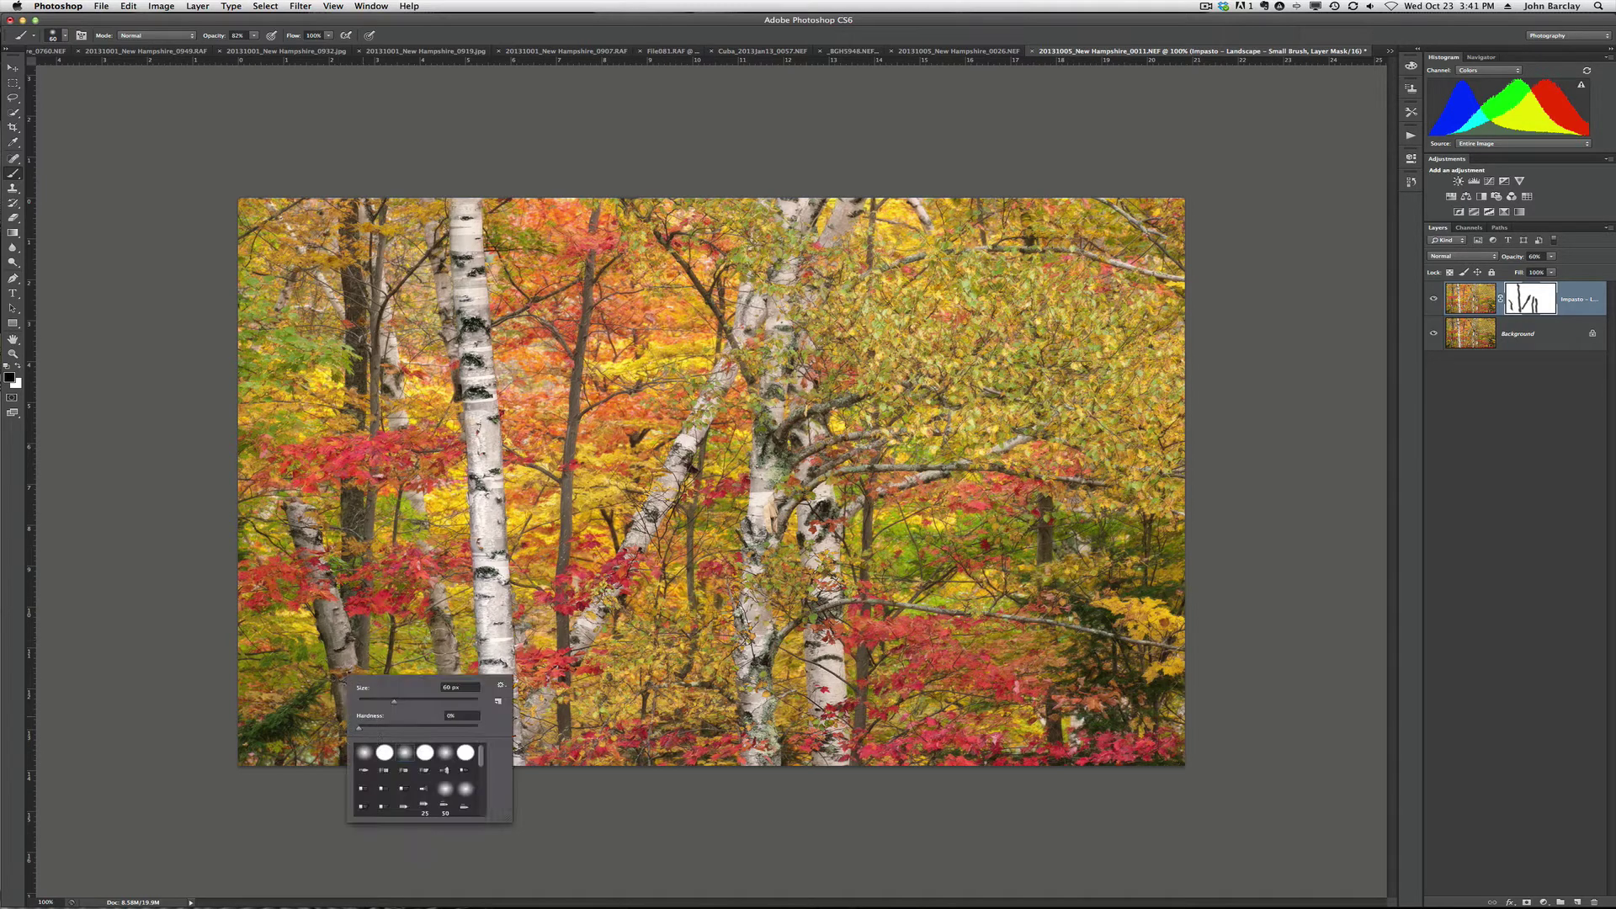
pyautogui.click(436, 649)
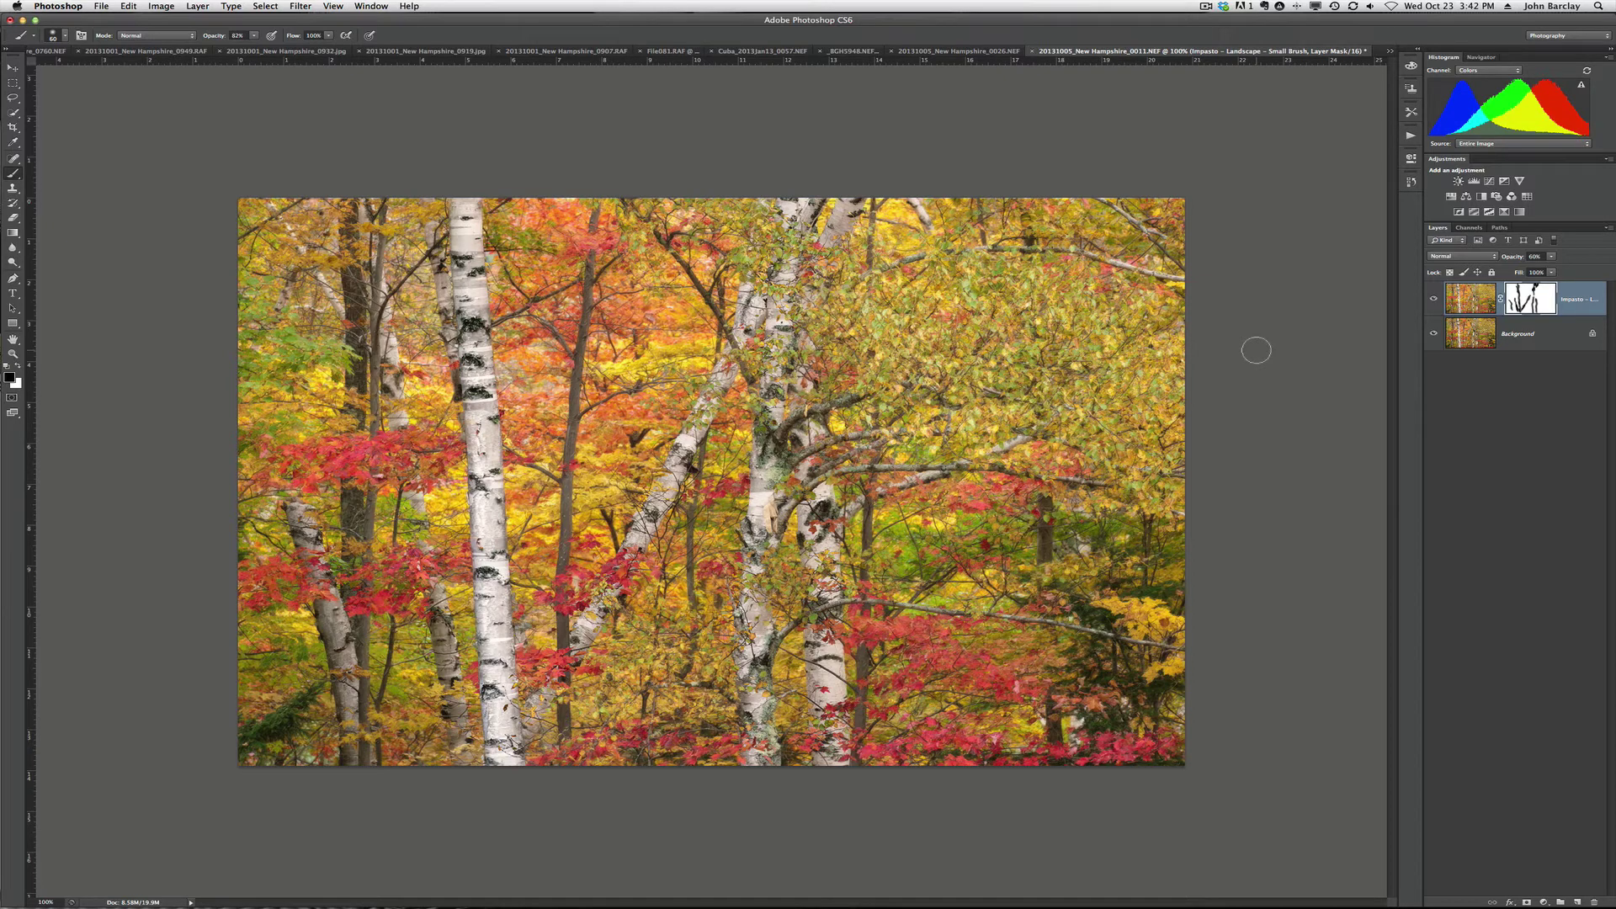
# Merge the layers and apply Smart Sharpen with amount 96%, radius 0.4 px and Gaussian Blur removal
pyautogui.press('super+e')
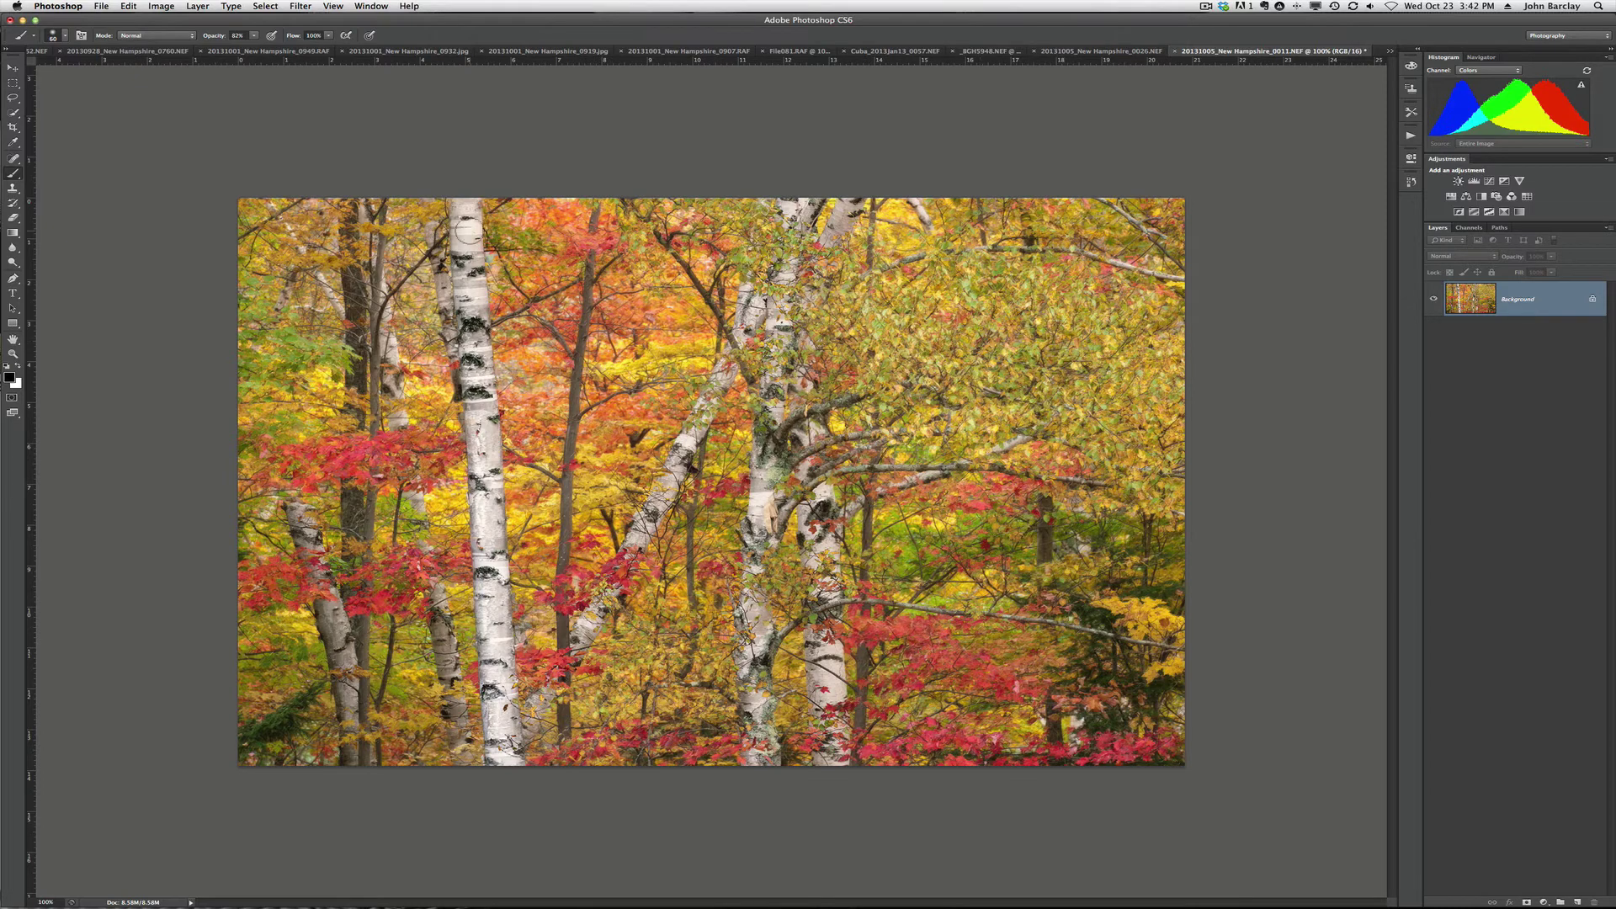
pyautogui.click(304, 7)
pyautogui.moveTo(319, 193)
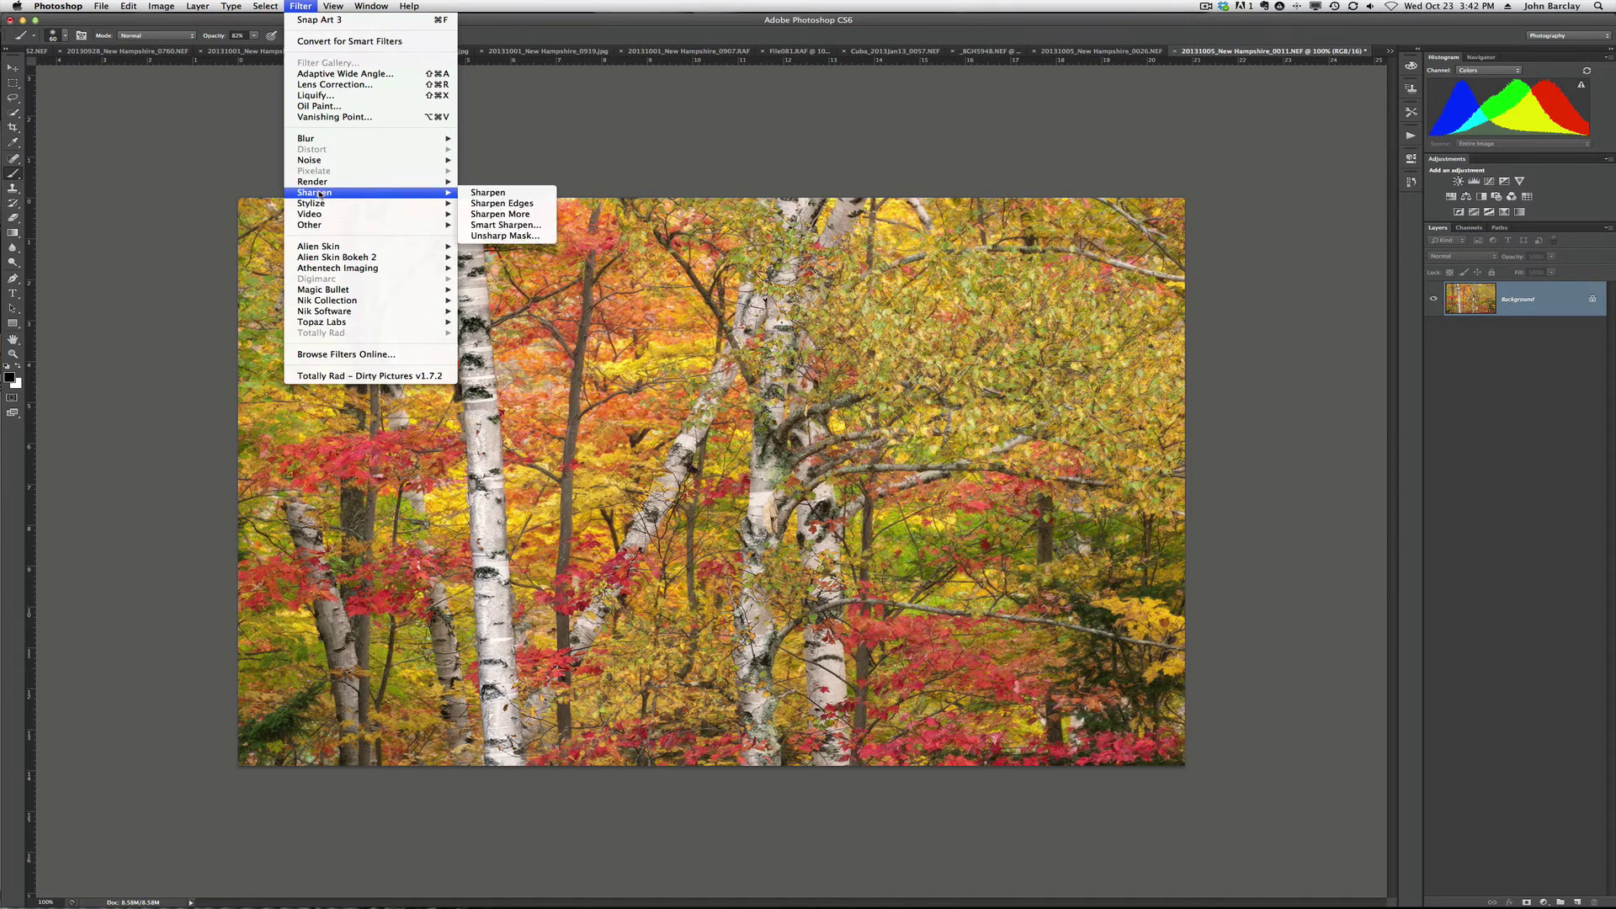
pyautogui.click(511, 225)
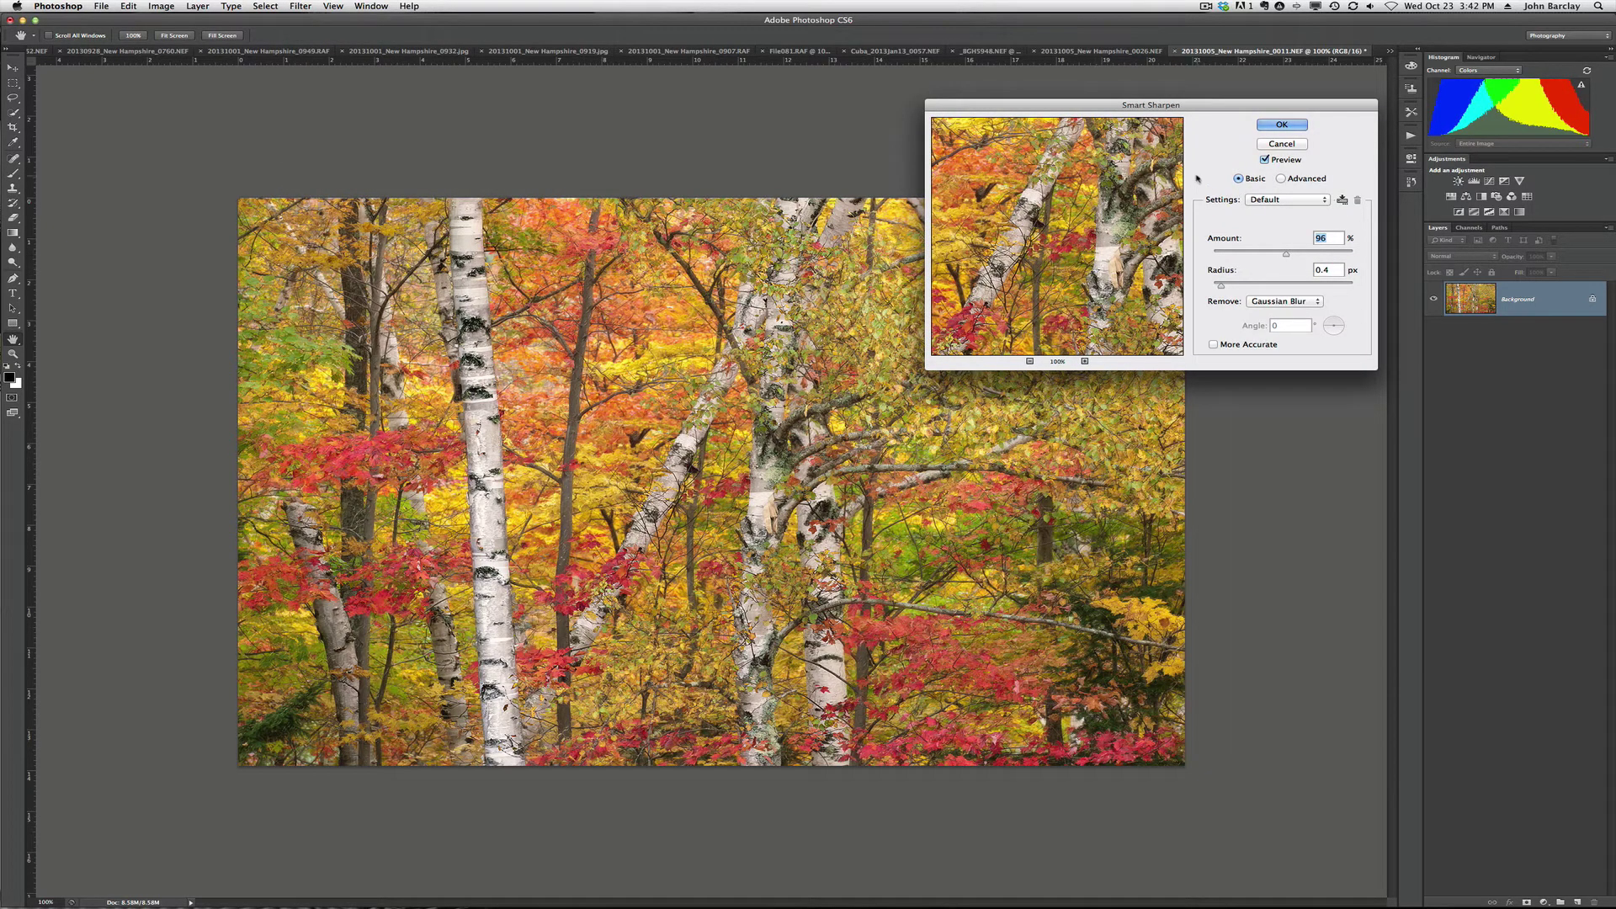
pyautogui.moveTo(1245, 104); pyautogui.dragTo(1270, 47)
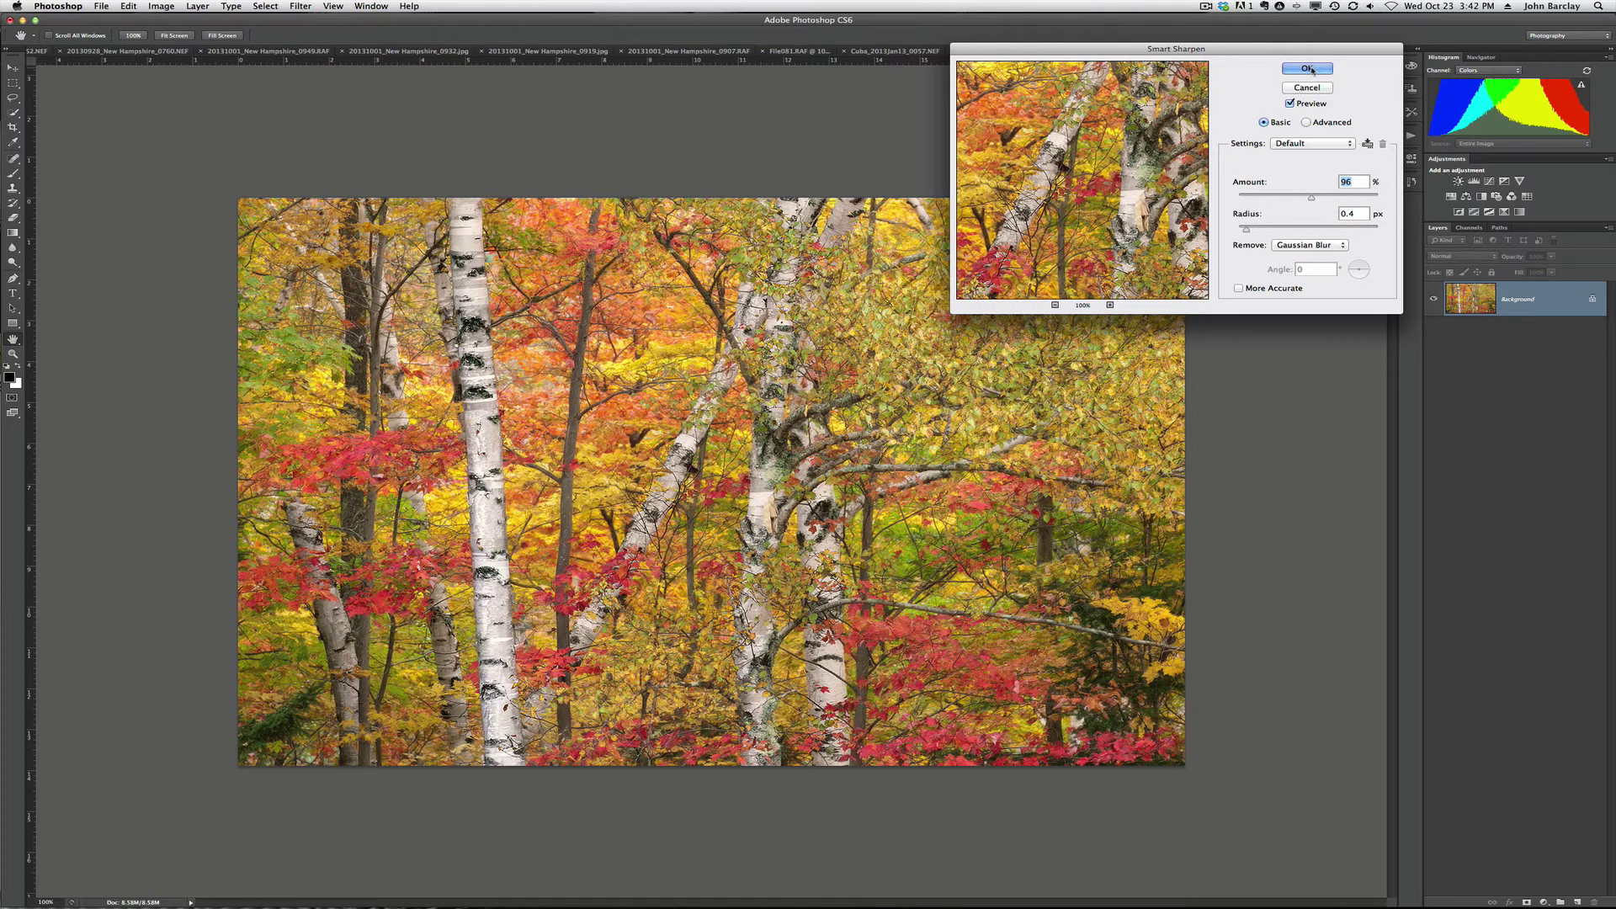
pyautogui.click(1309, 68)
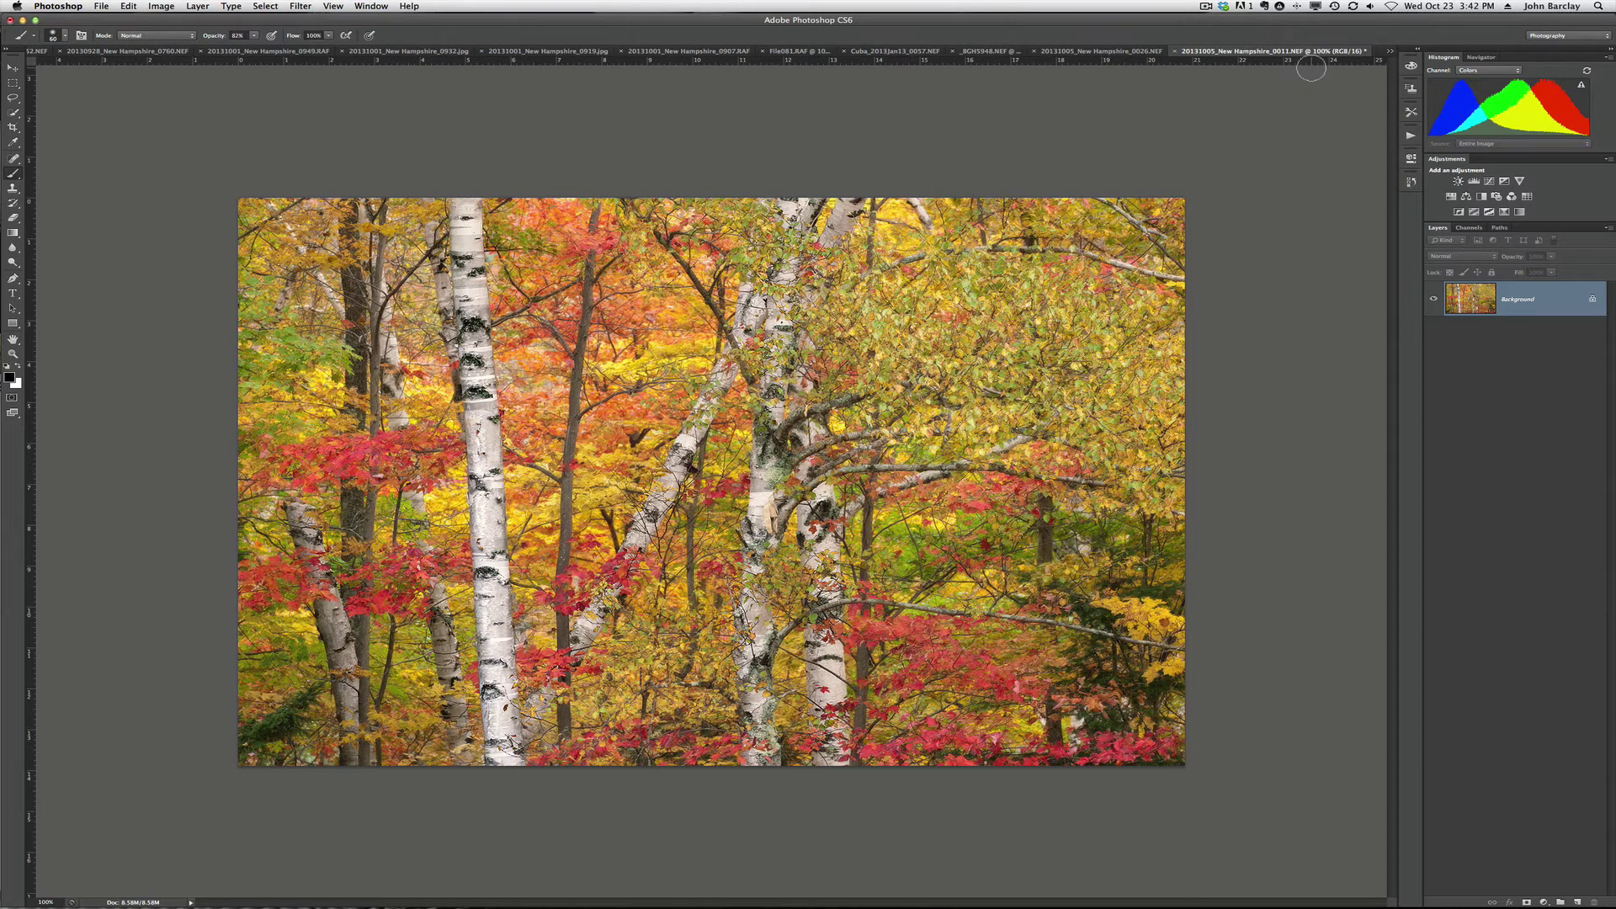
# Toggle the sharpening off and on to compare the image before and after it
pyautogui.press('super+z')
pyautogui.press('super+z')
pyautogui.press('super+z')
# Compare the photo's original opened state with the final Smart Sharpen state using the history
pyautogui.click(1411, 181)
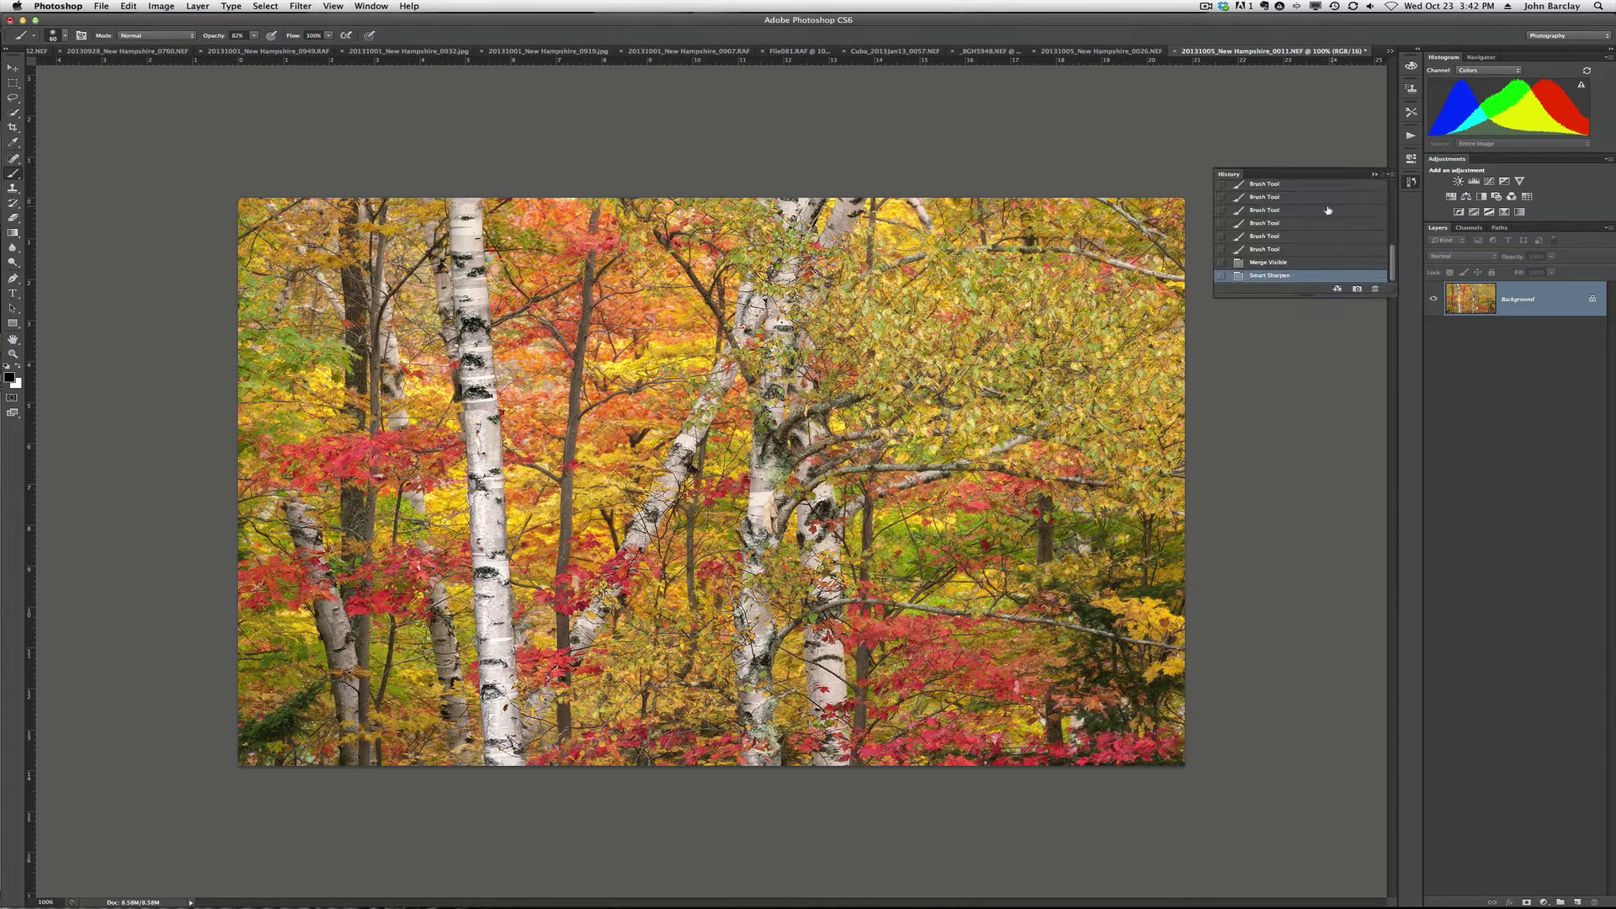
pyautogui.scroll(3, 1275, 201)
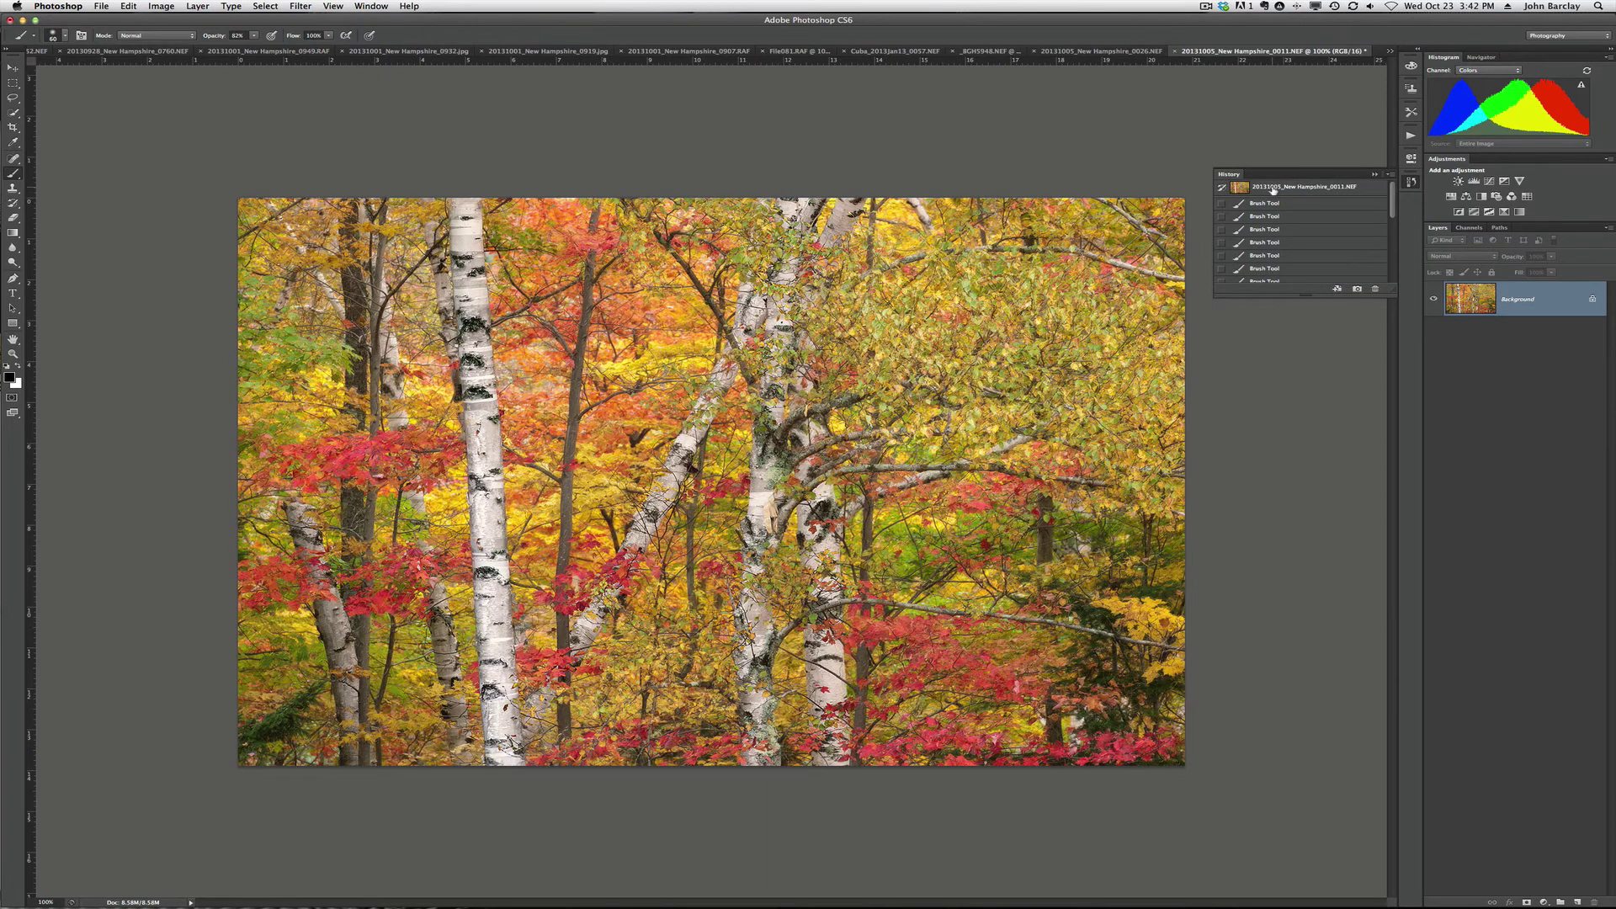
pyautogui.click(1273, 187)
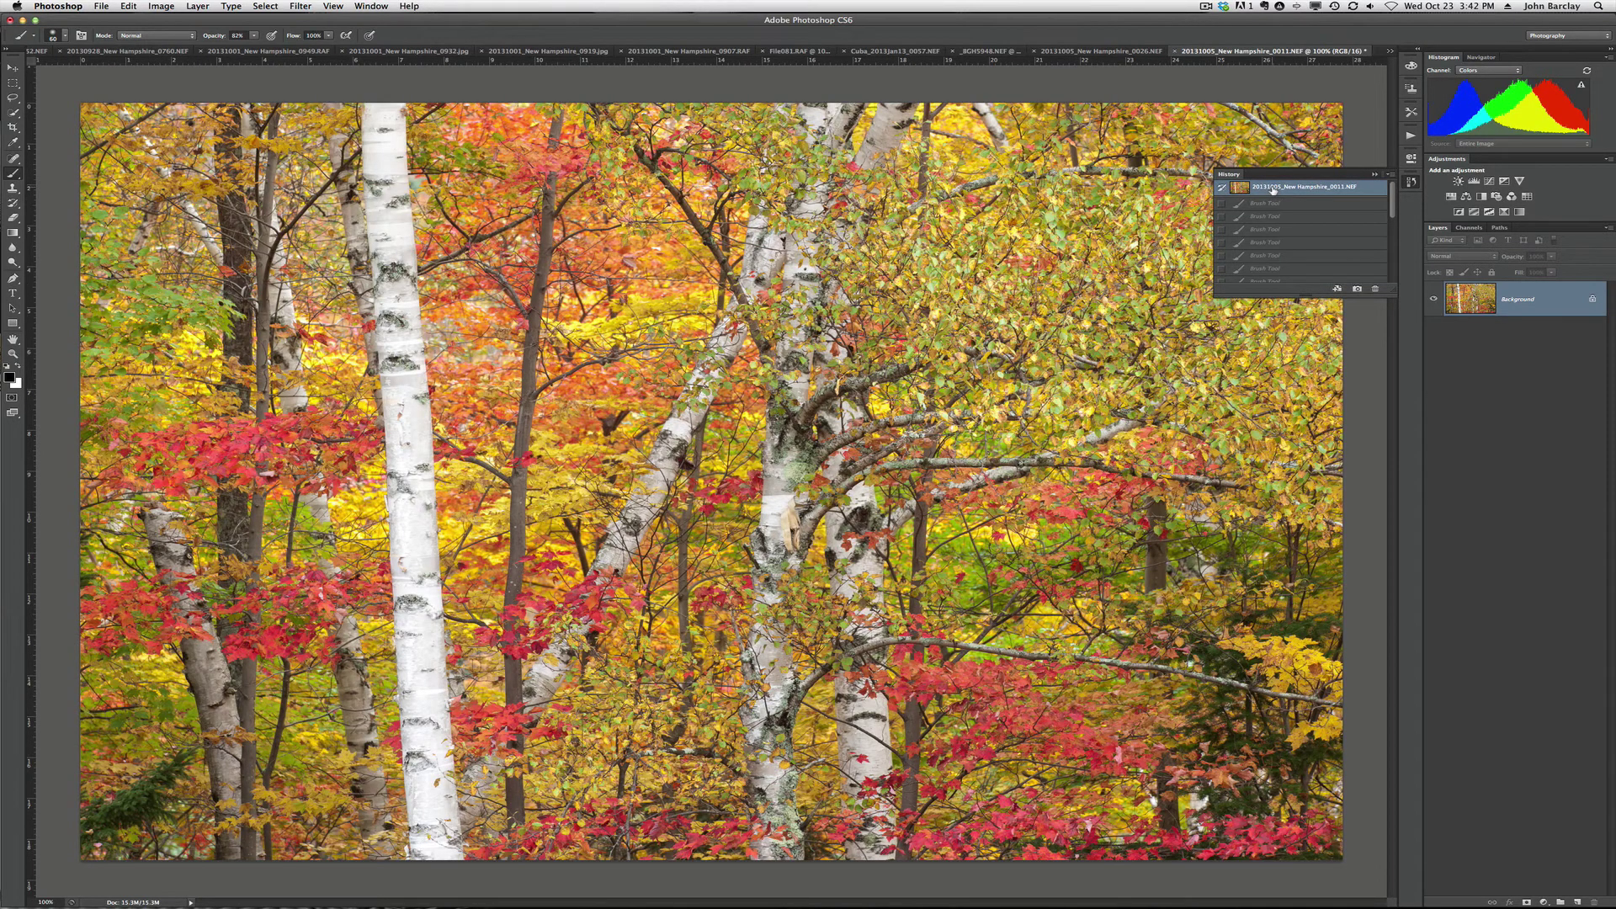
pyautogui.press('super+minus')
pyautogui.scroll(-3, 1278, 253)
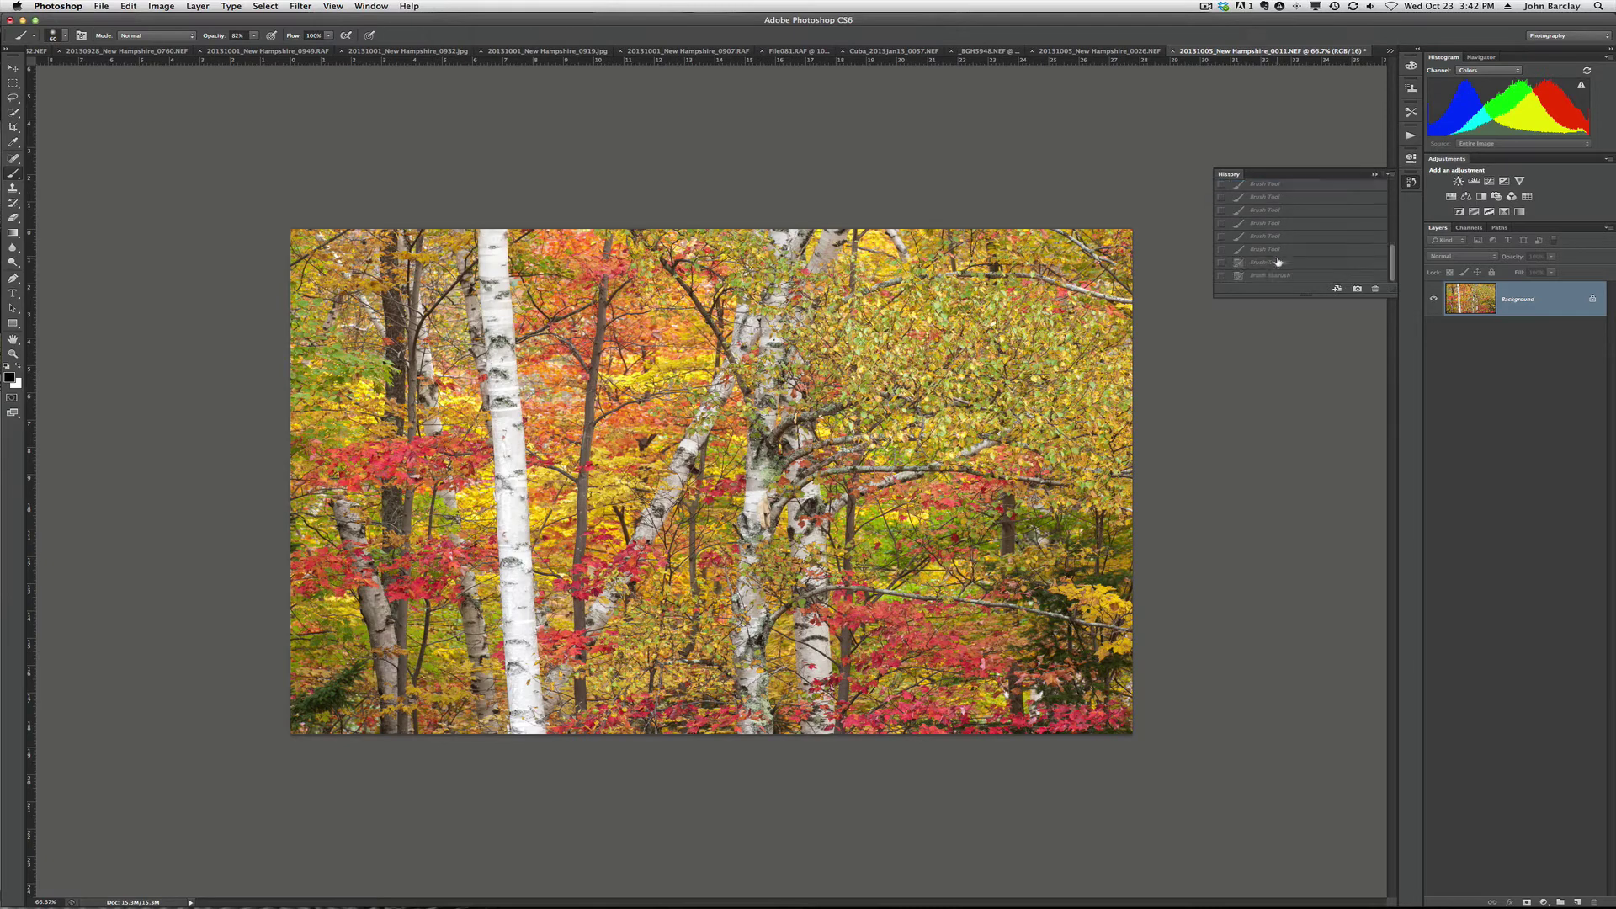
pyautogui.click(1264, 277)
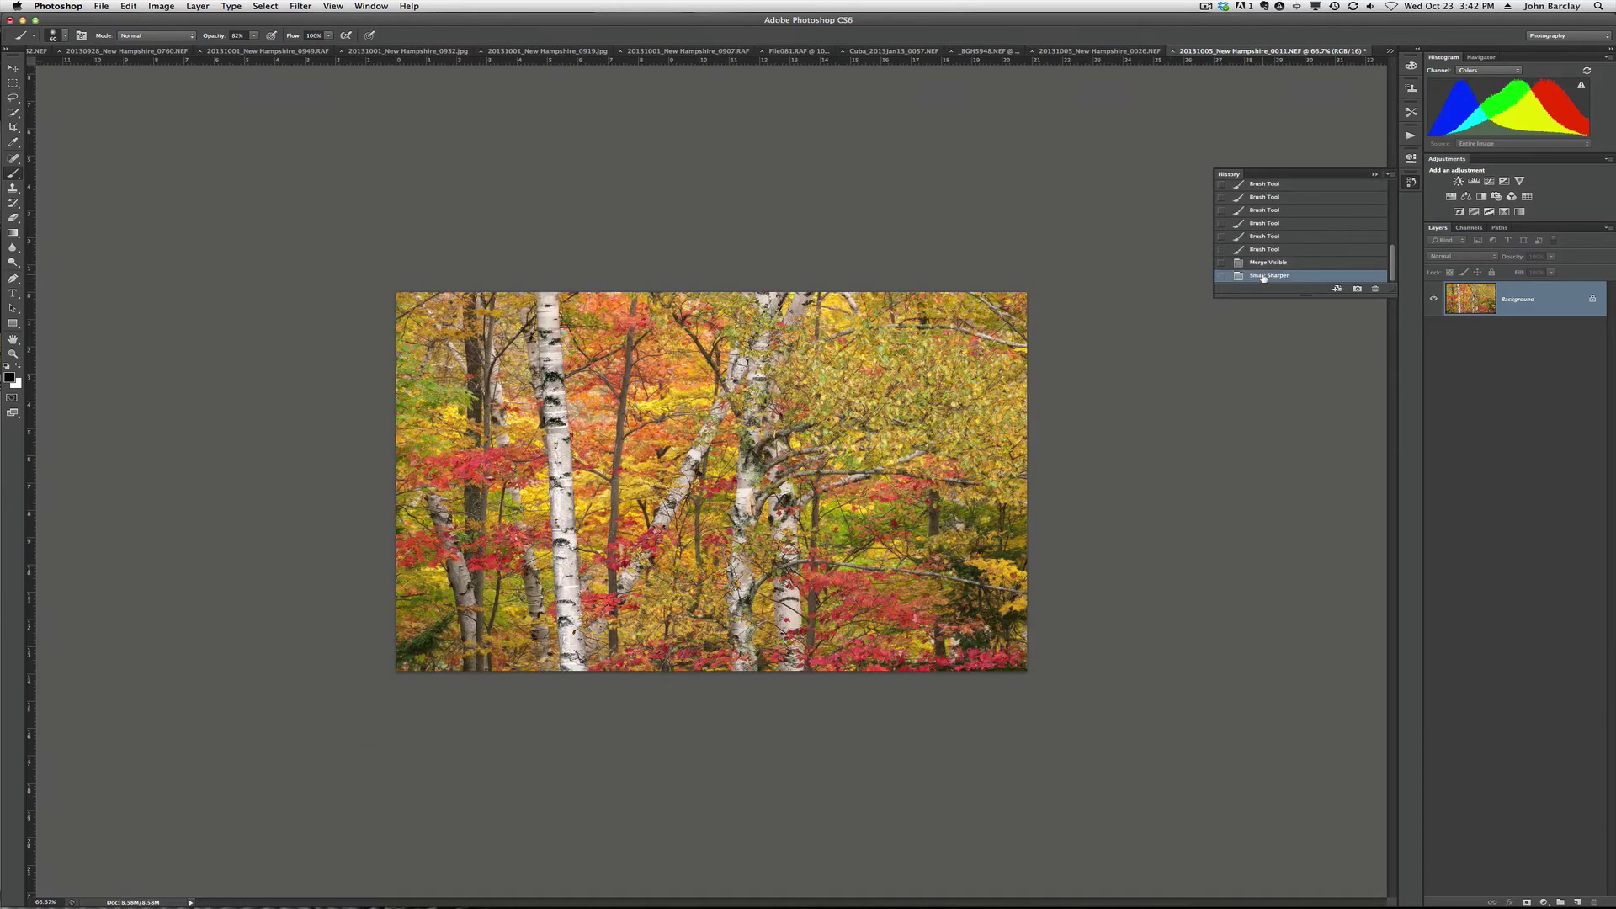
pyautogui.press('super+plus')
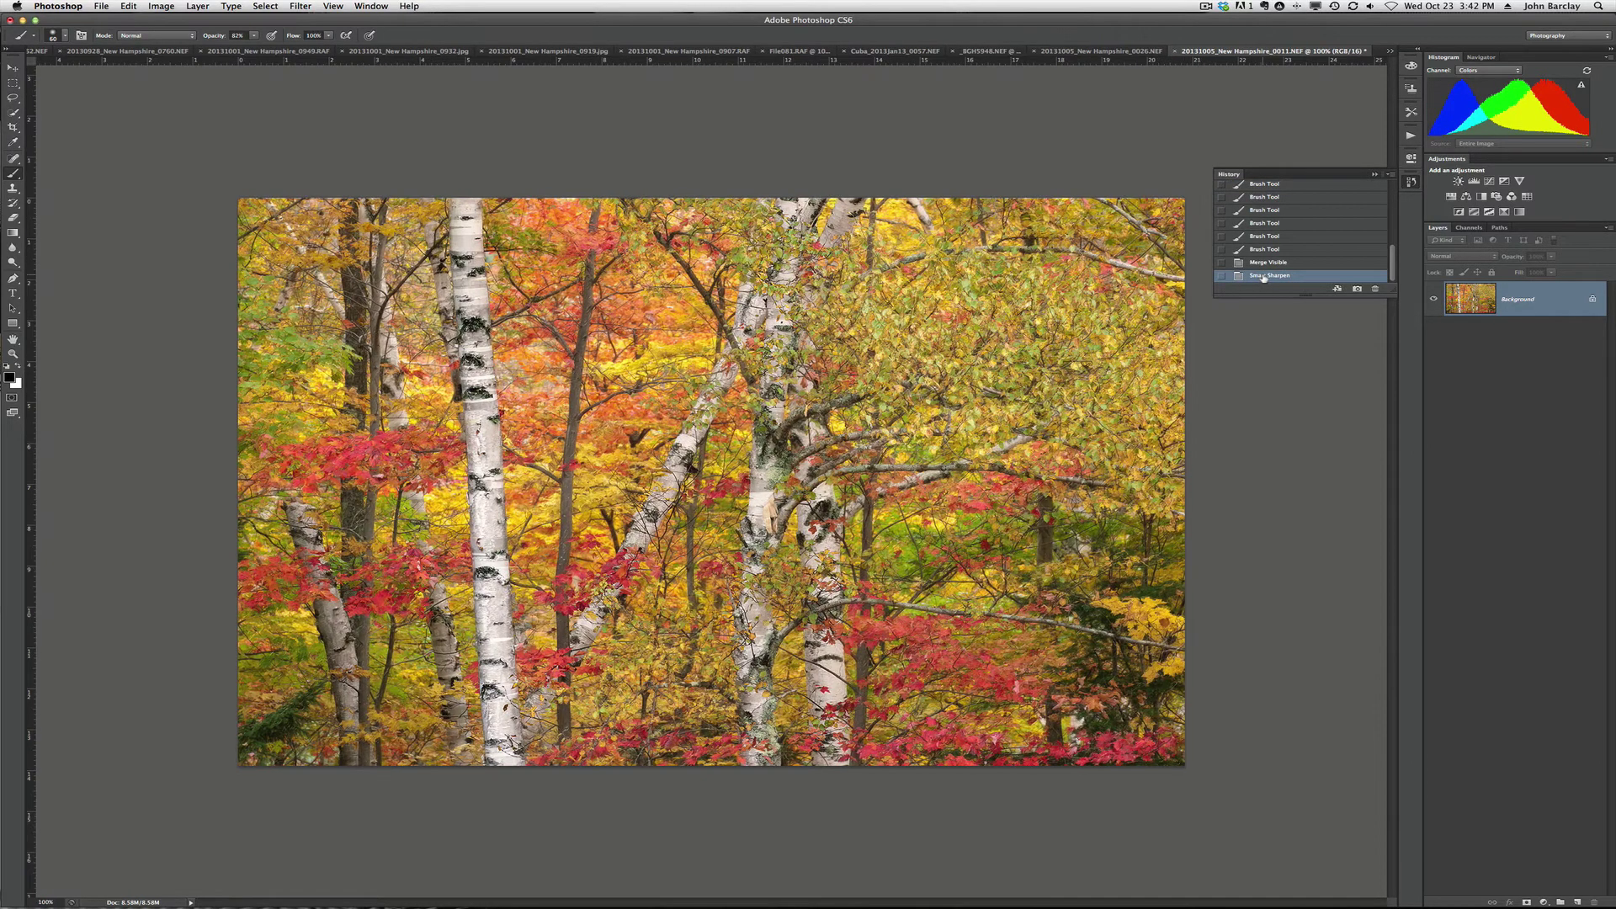
pyautogui.click(1226, 259)
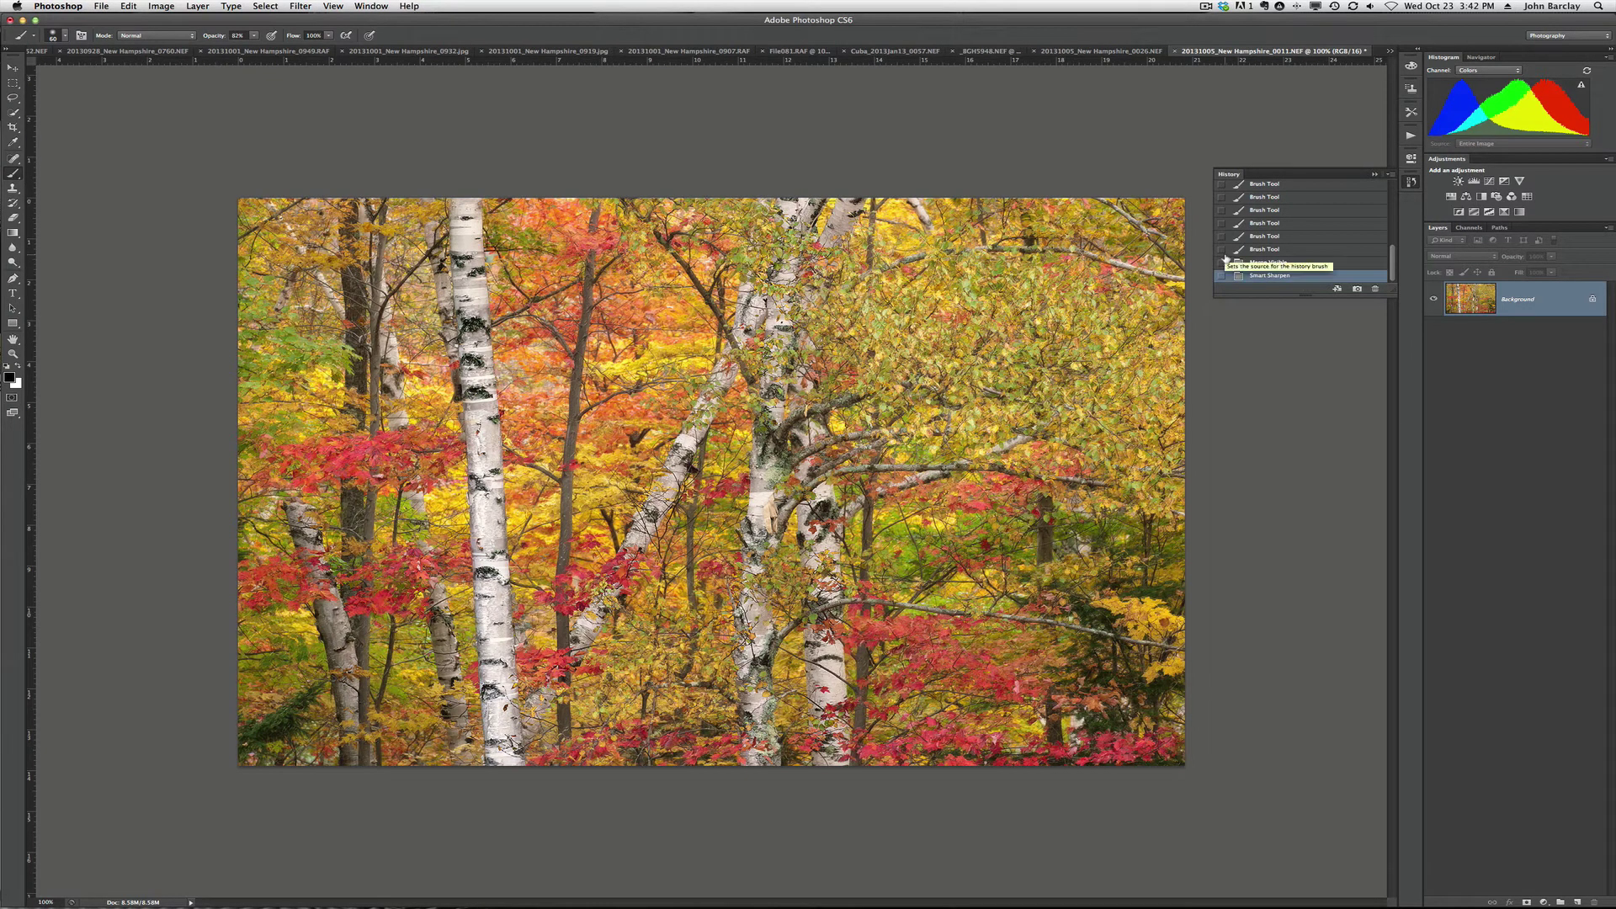
pyautogui.click(1262, 275)
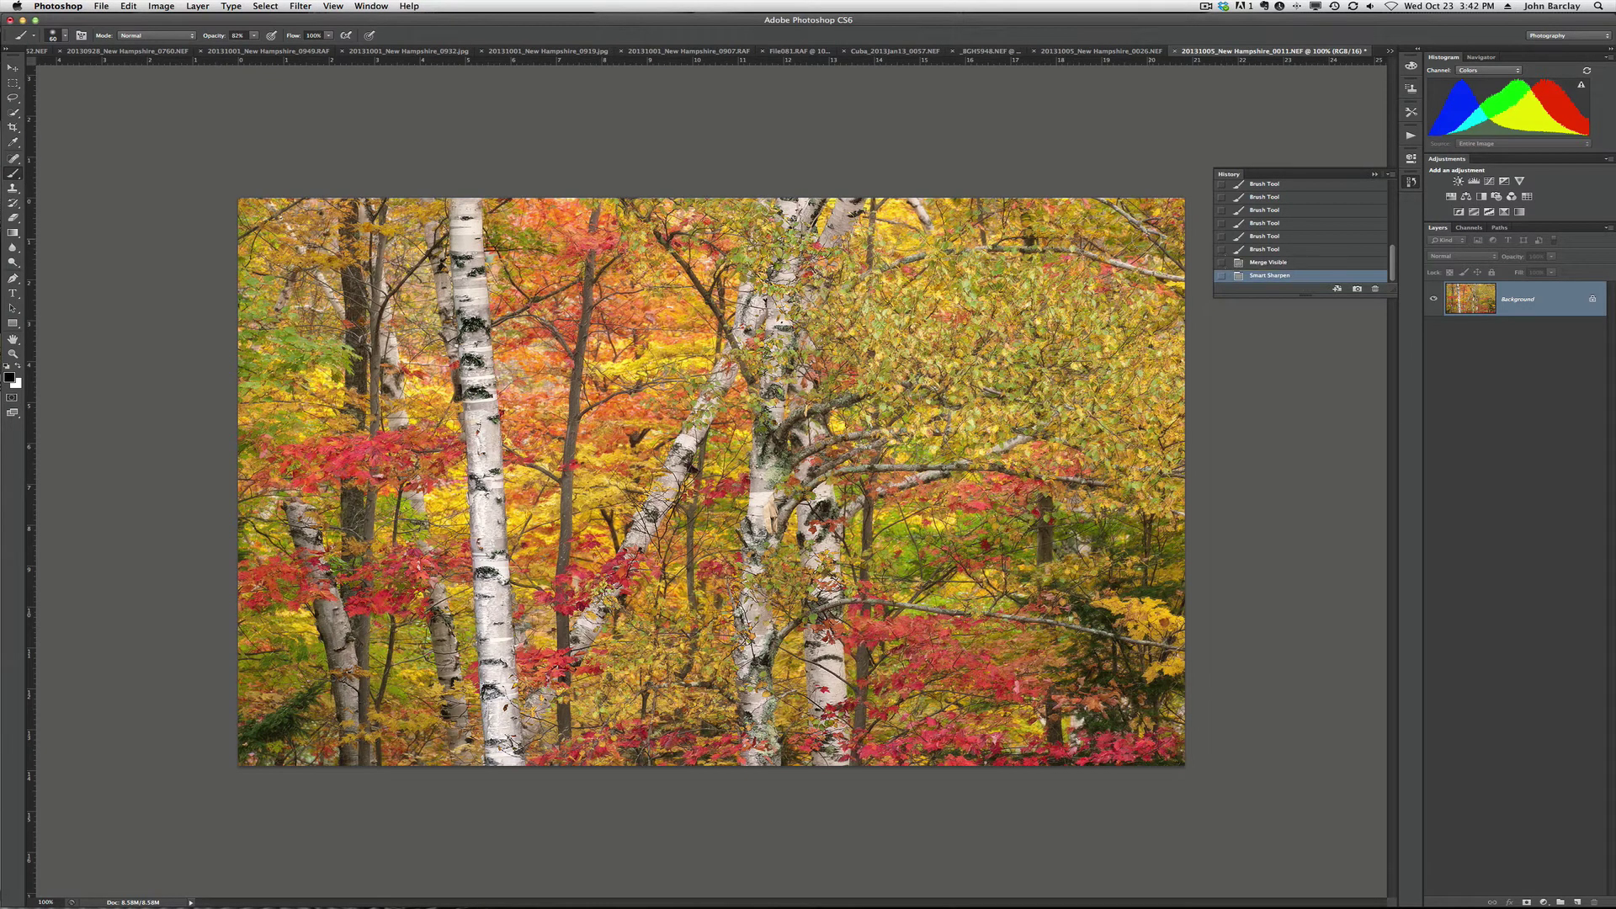
# Switch to the autumn hillside photo 20131005_New Hampshire_0026.NEF and open it in the Alien Skin Snap Art 3 filter at 66.67% zoom
pyautogui.click(1101, 52)
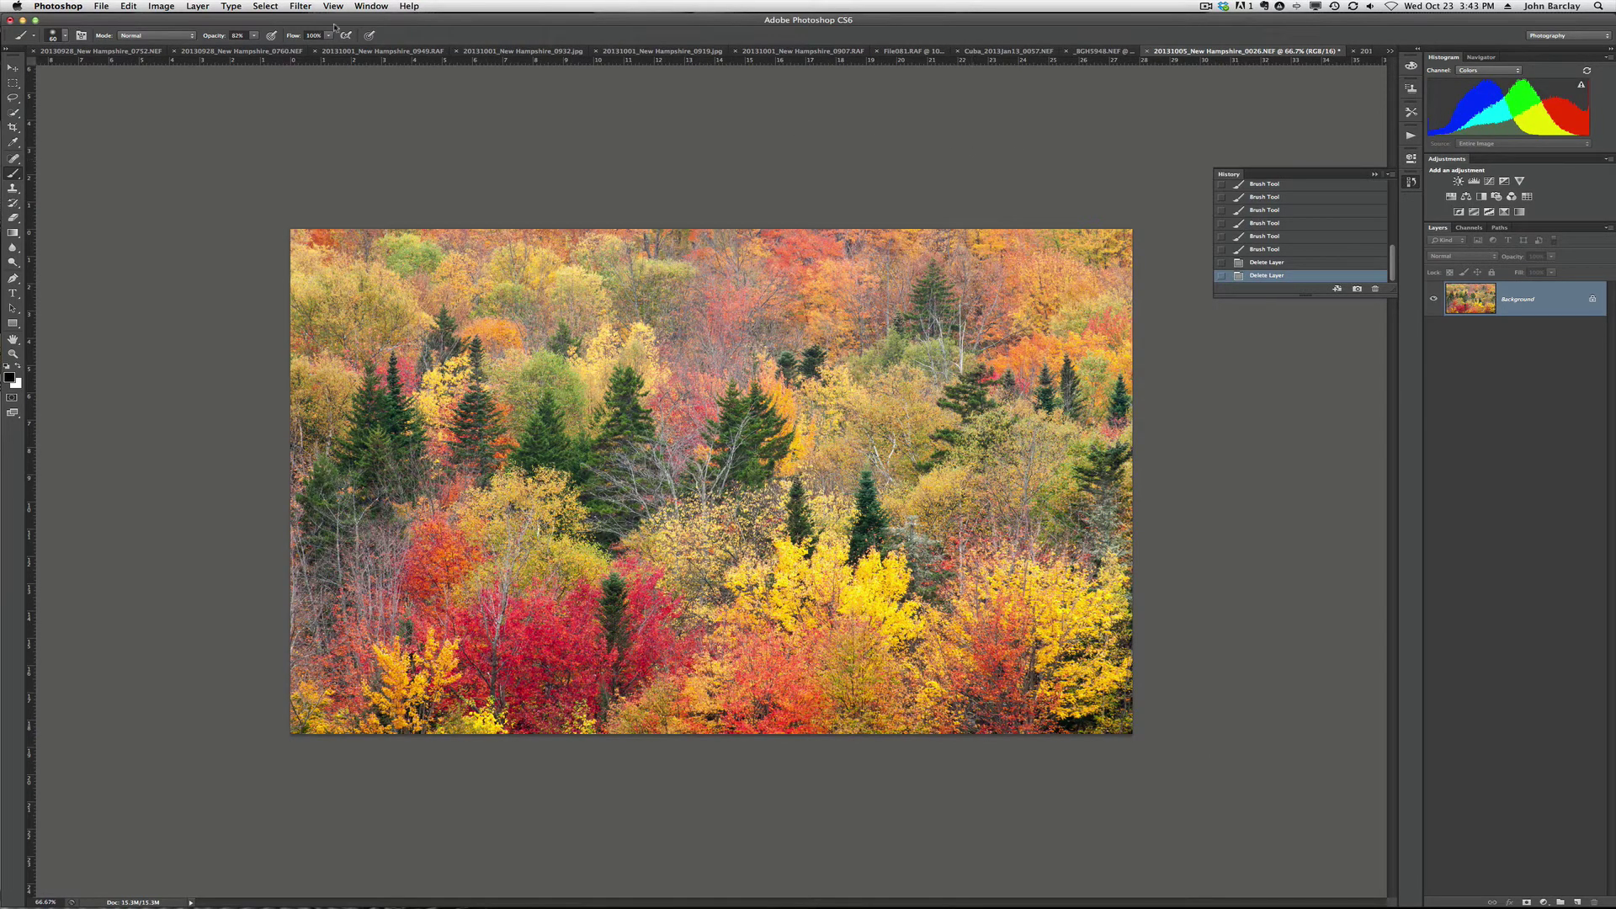
pyautogui.click(301, 6)
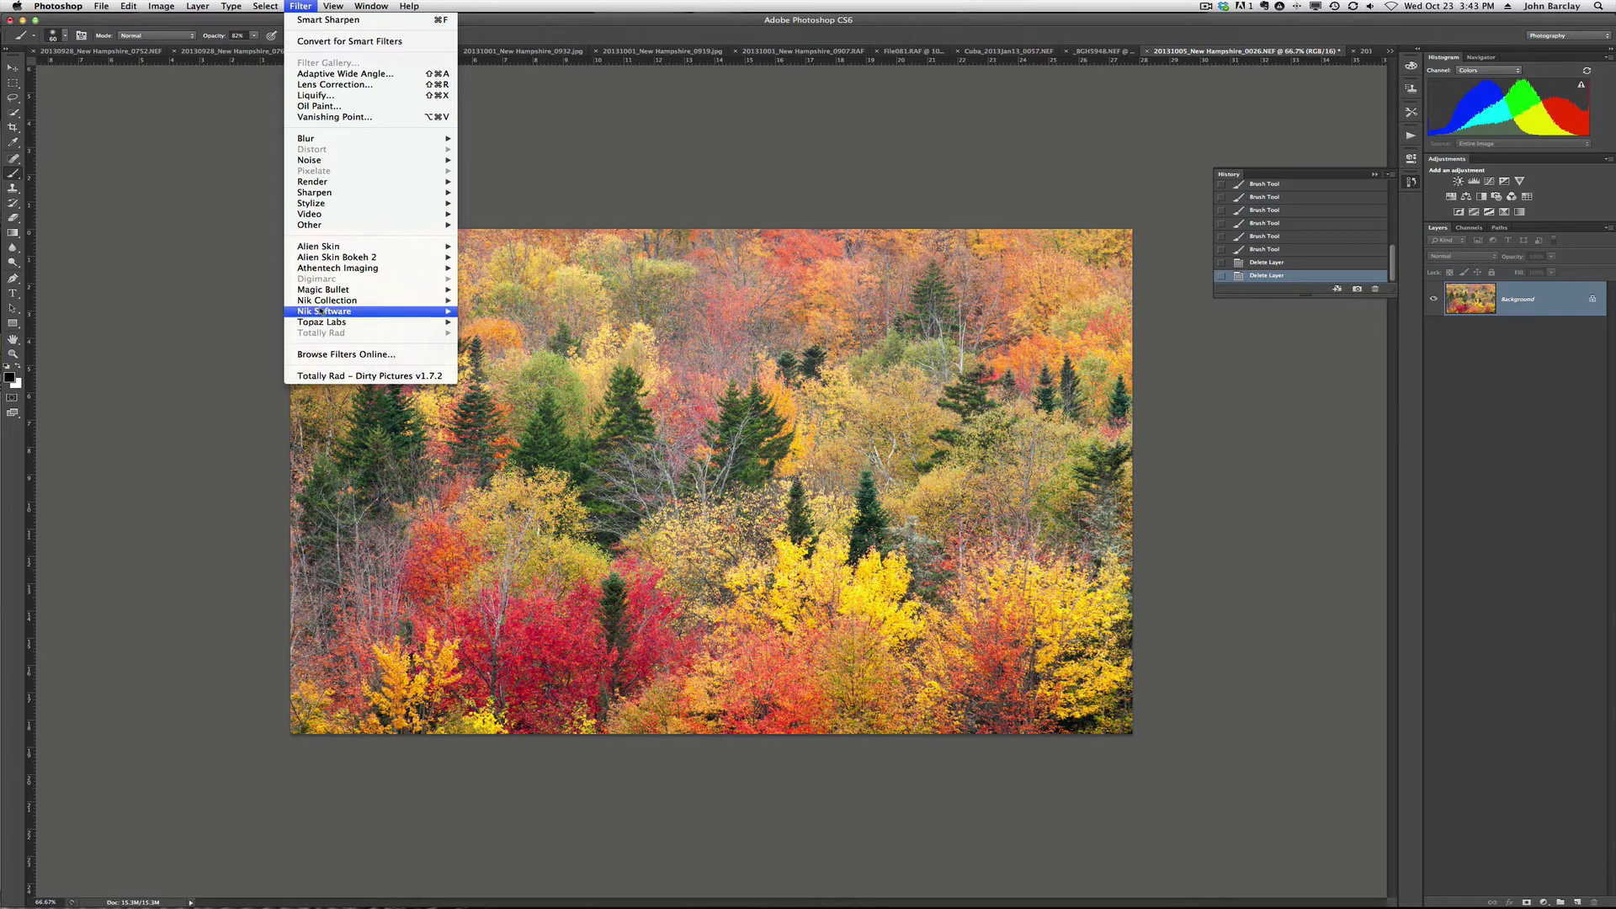
pyautogui.moveTo(413, 248)
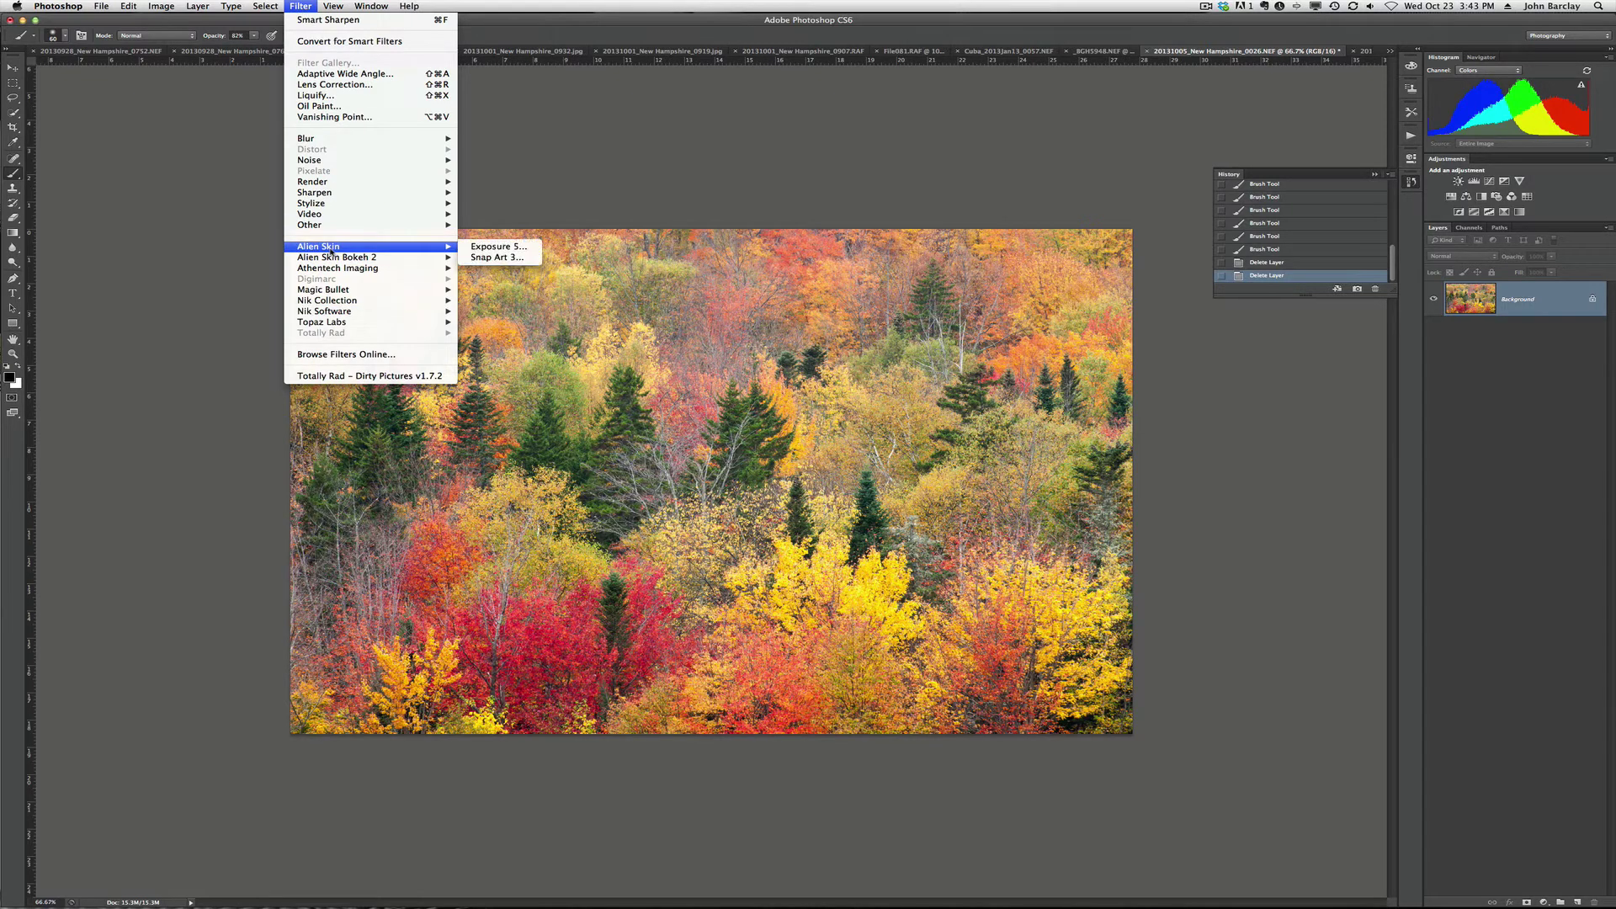
pyautogui.click(479, 259)
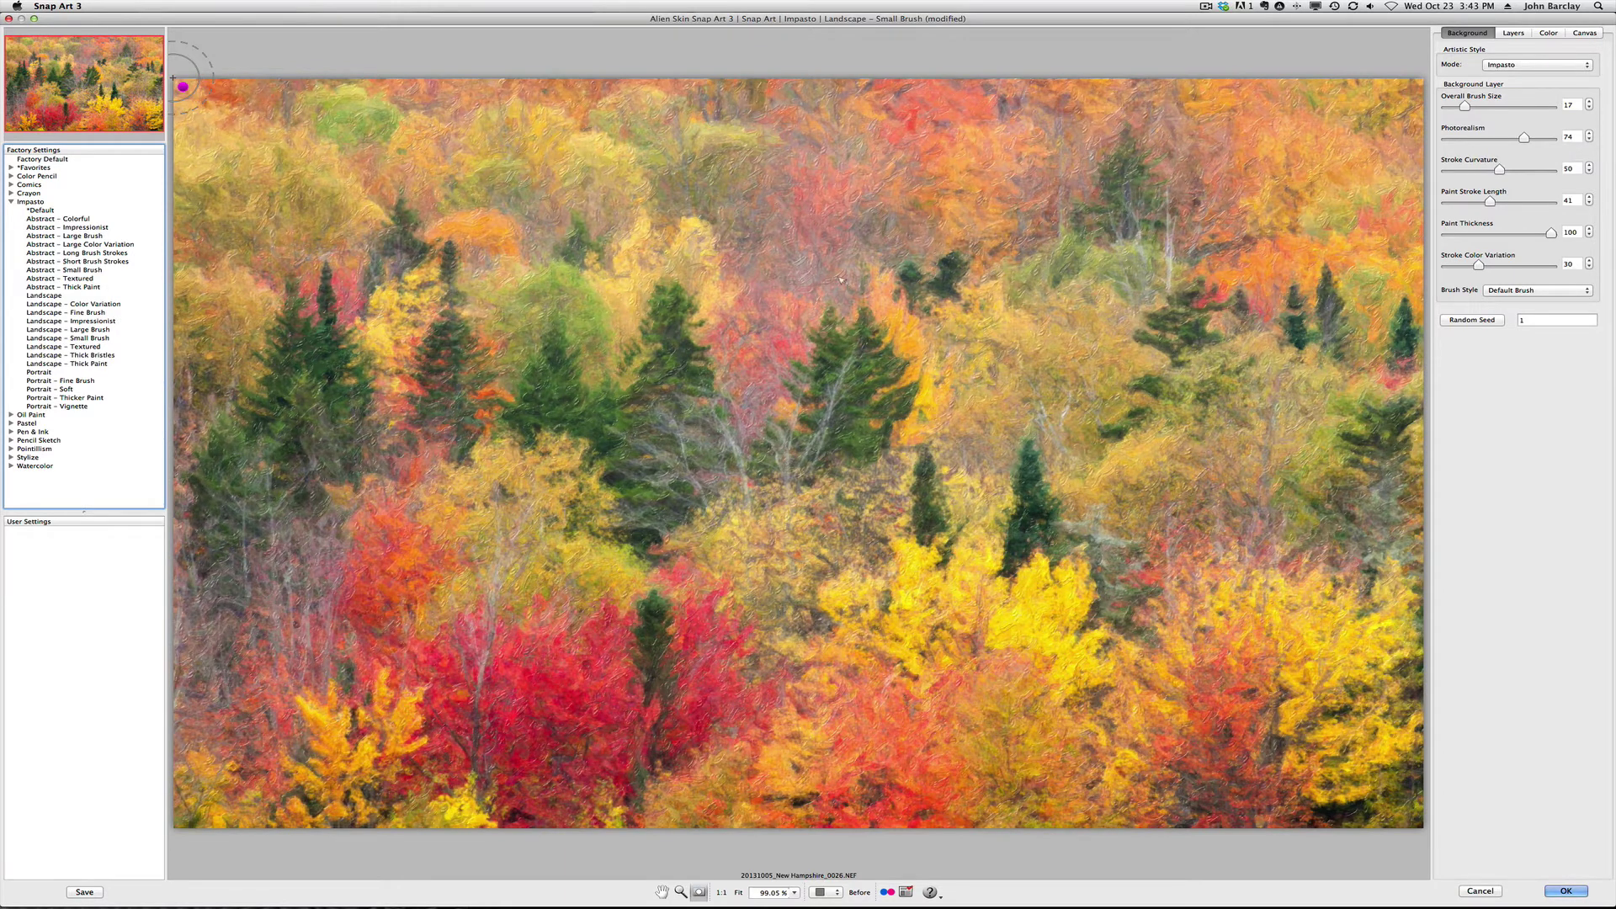
pyautogui.press('super+minus')
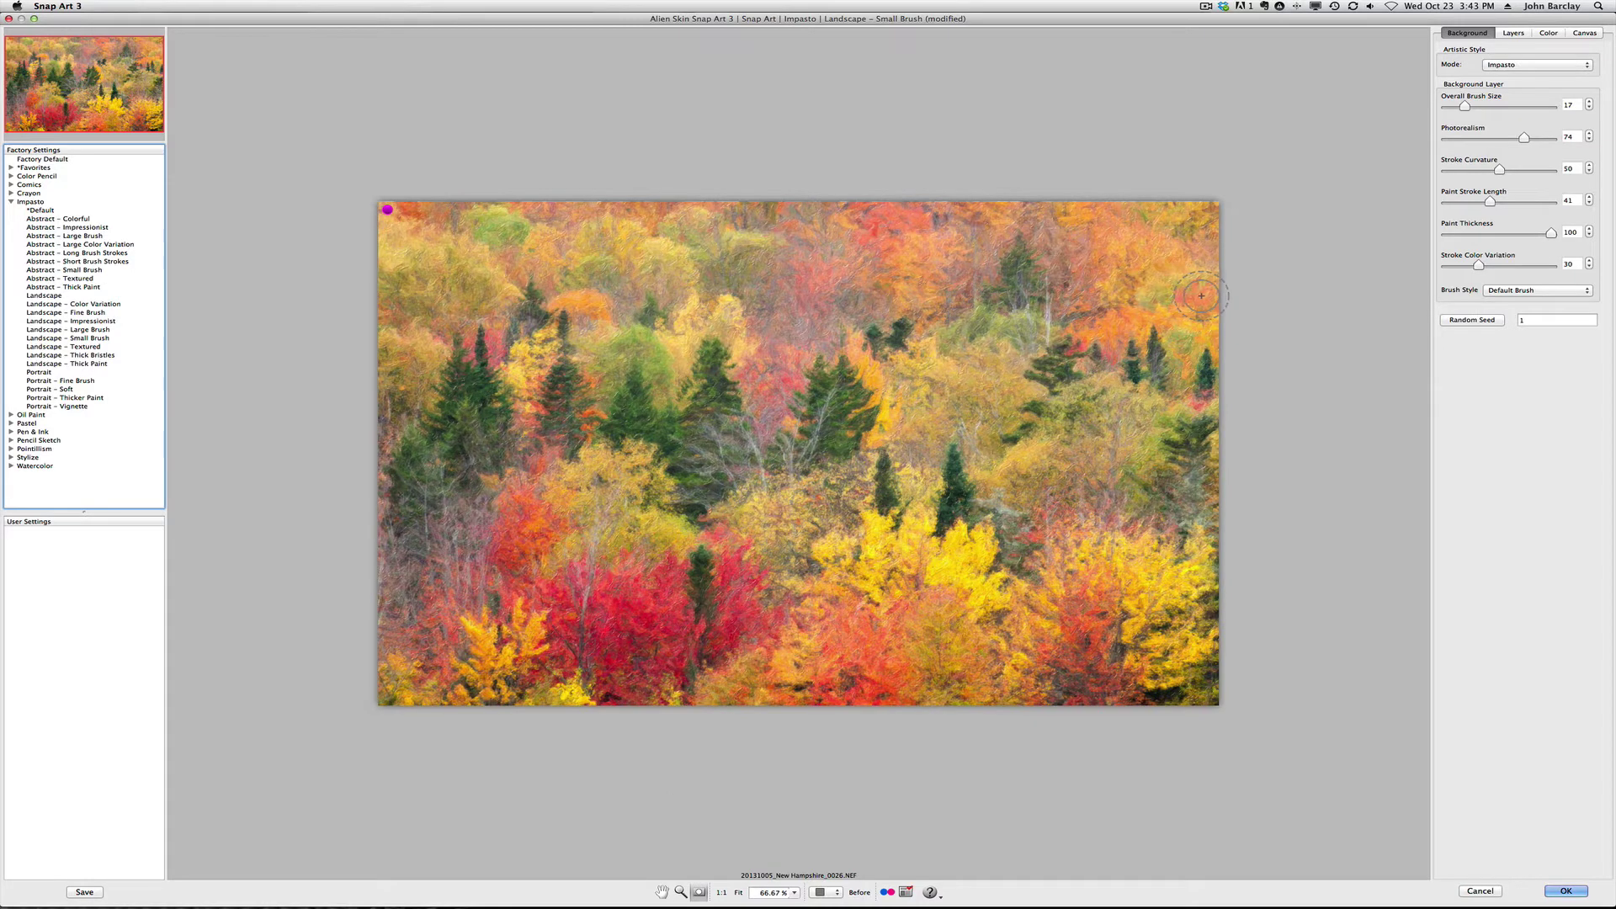
# Raise the Snap Art colour contrast to 14 and apply the Impasto Landscape - Small Brush effect to the photo
pyautogui.click(1583, 34)
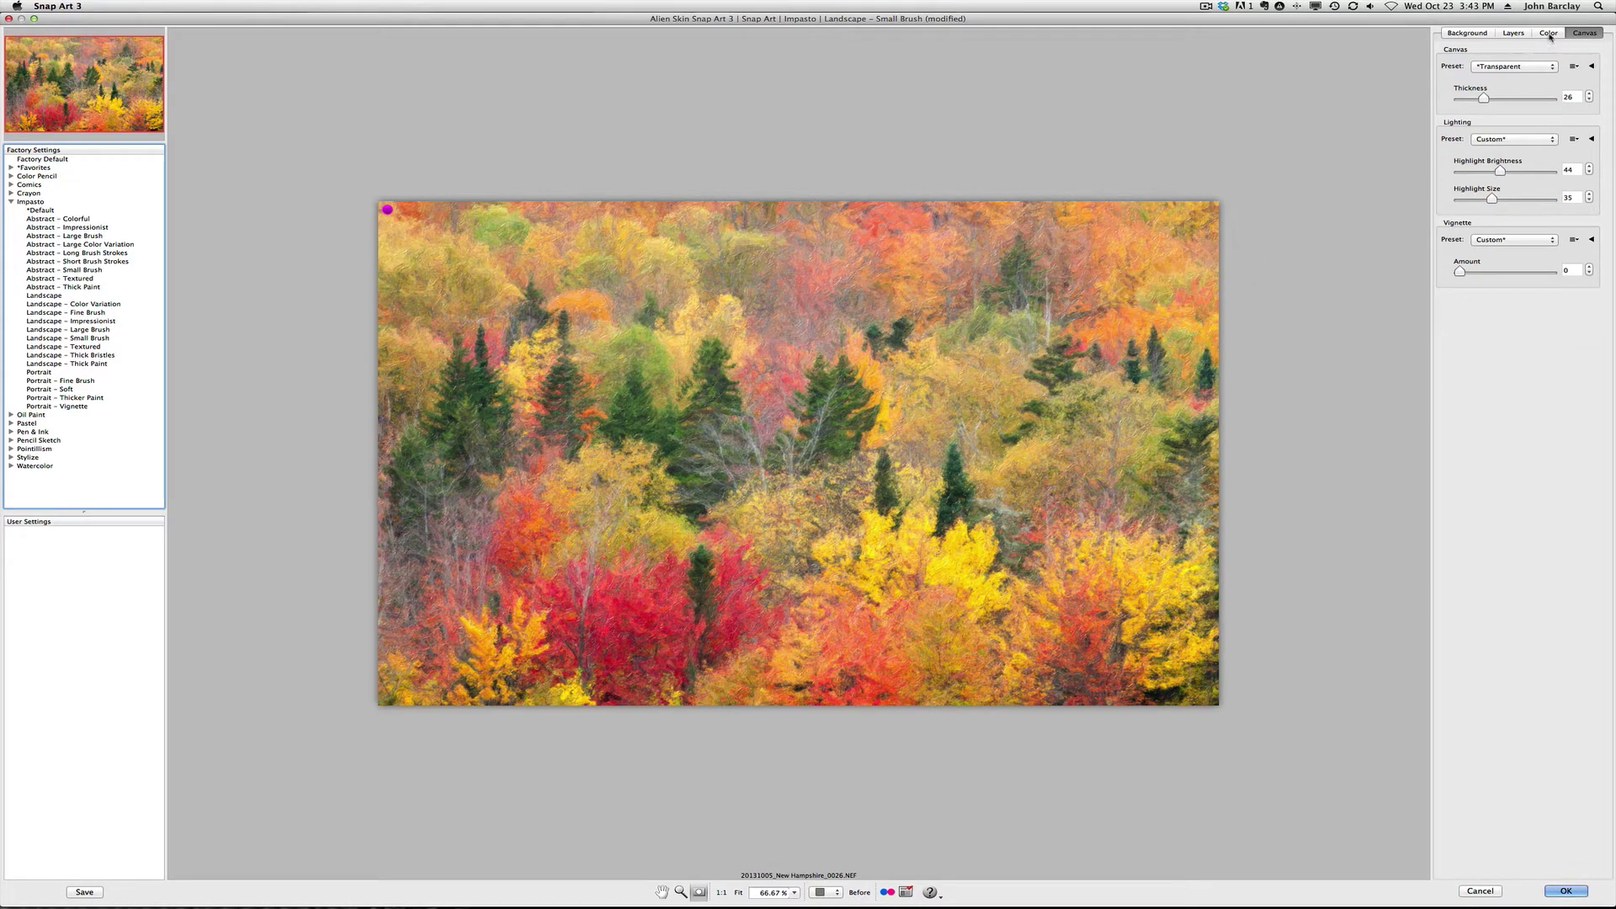
pyautogui.click(1550, 34)
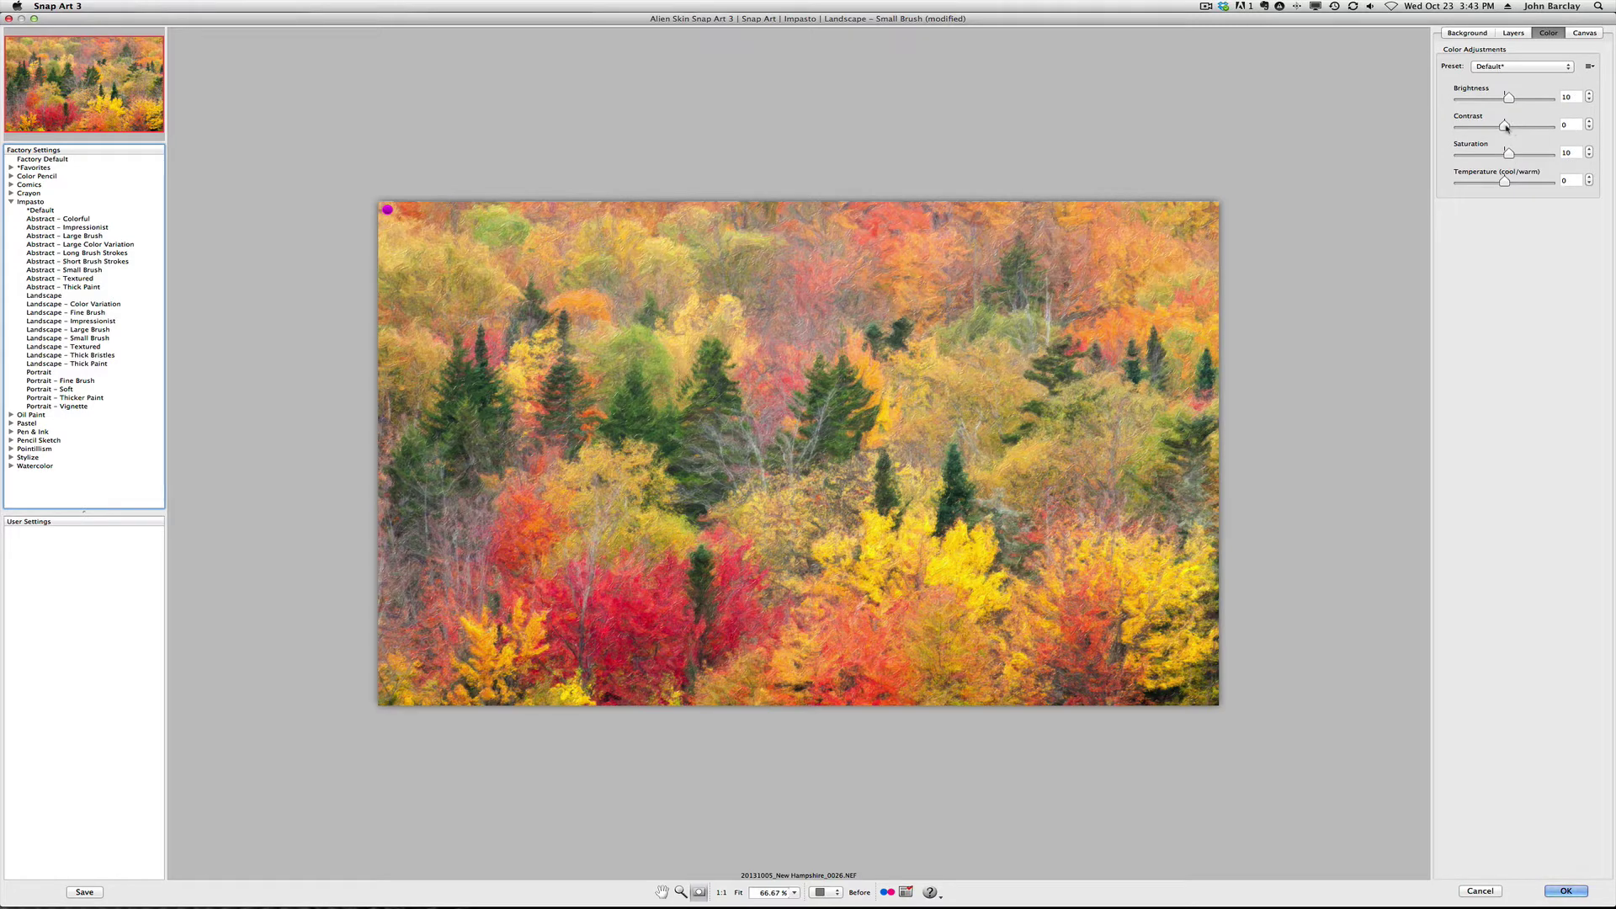
pyautogui.moveTo(1506, 126); pyautogui.dragTo(1512, 126)
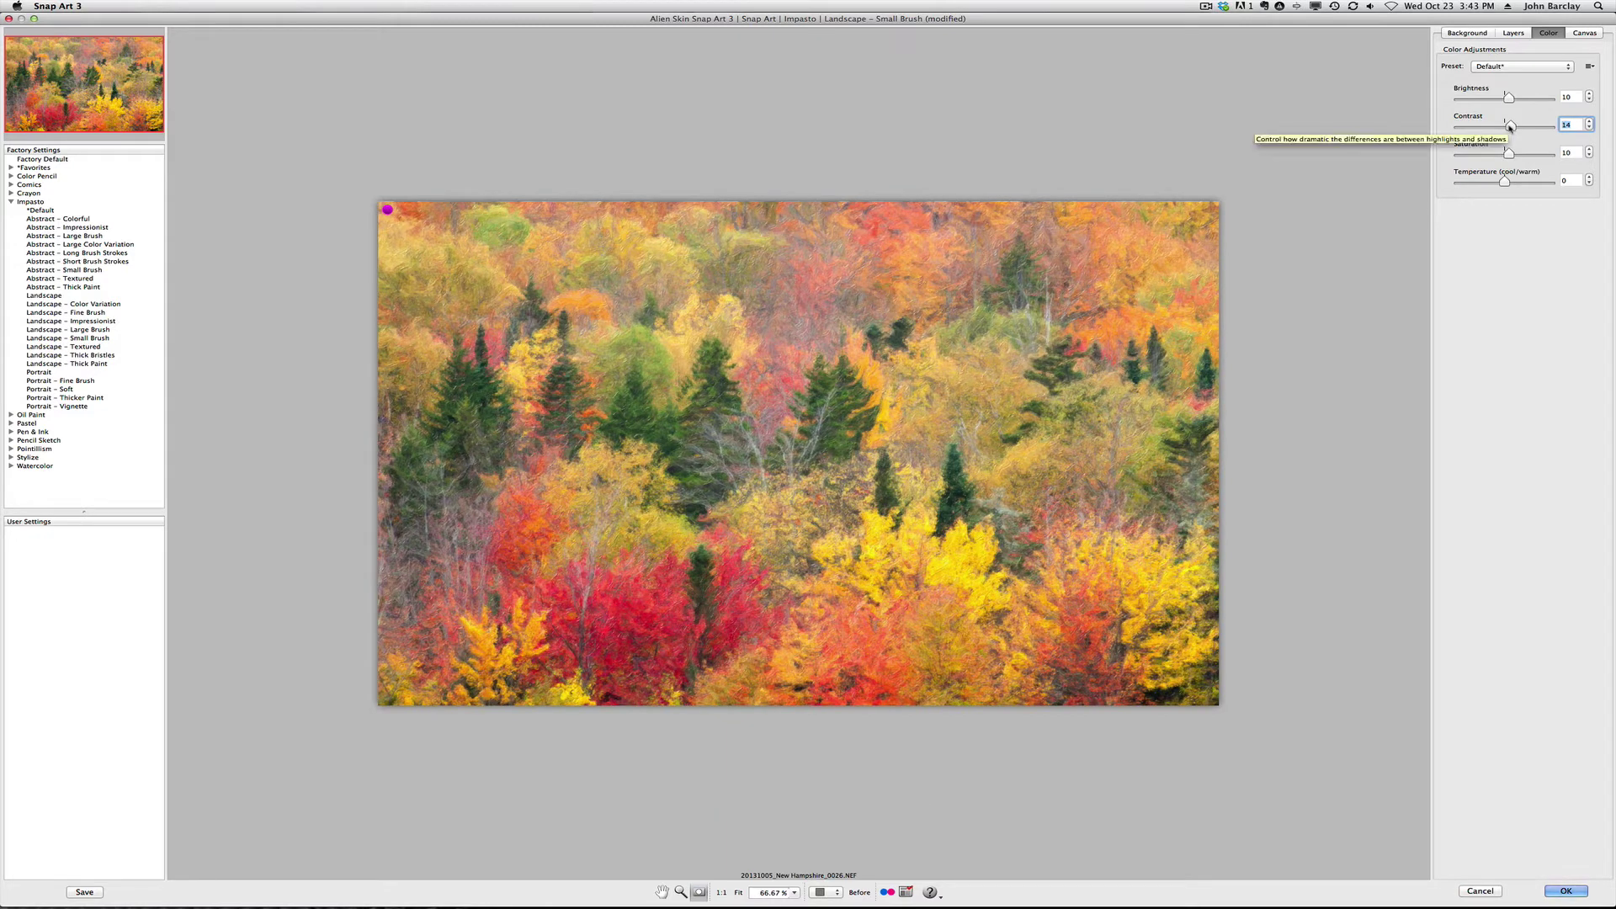
pyautogui.click(1469, 33)
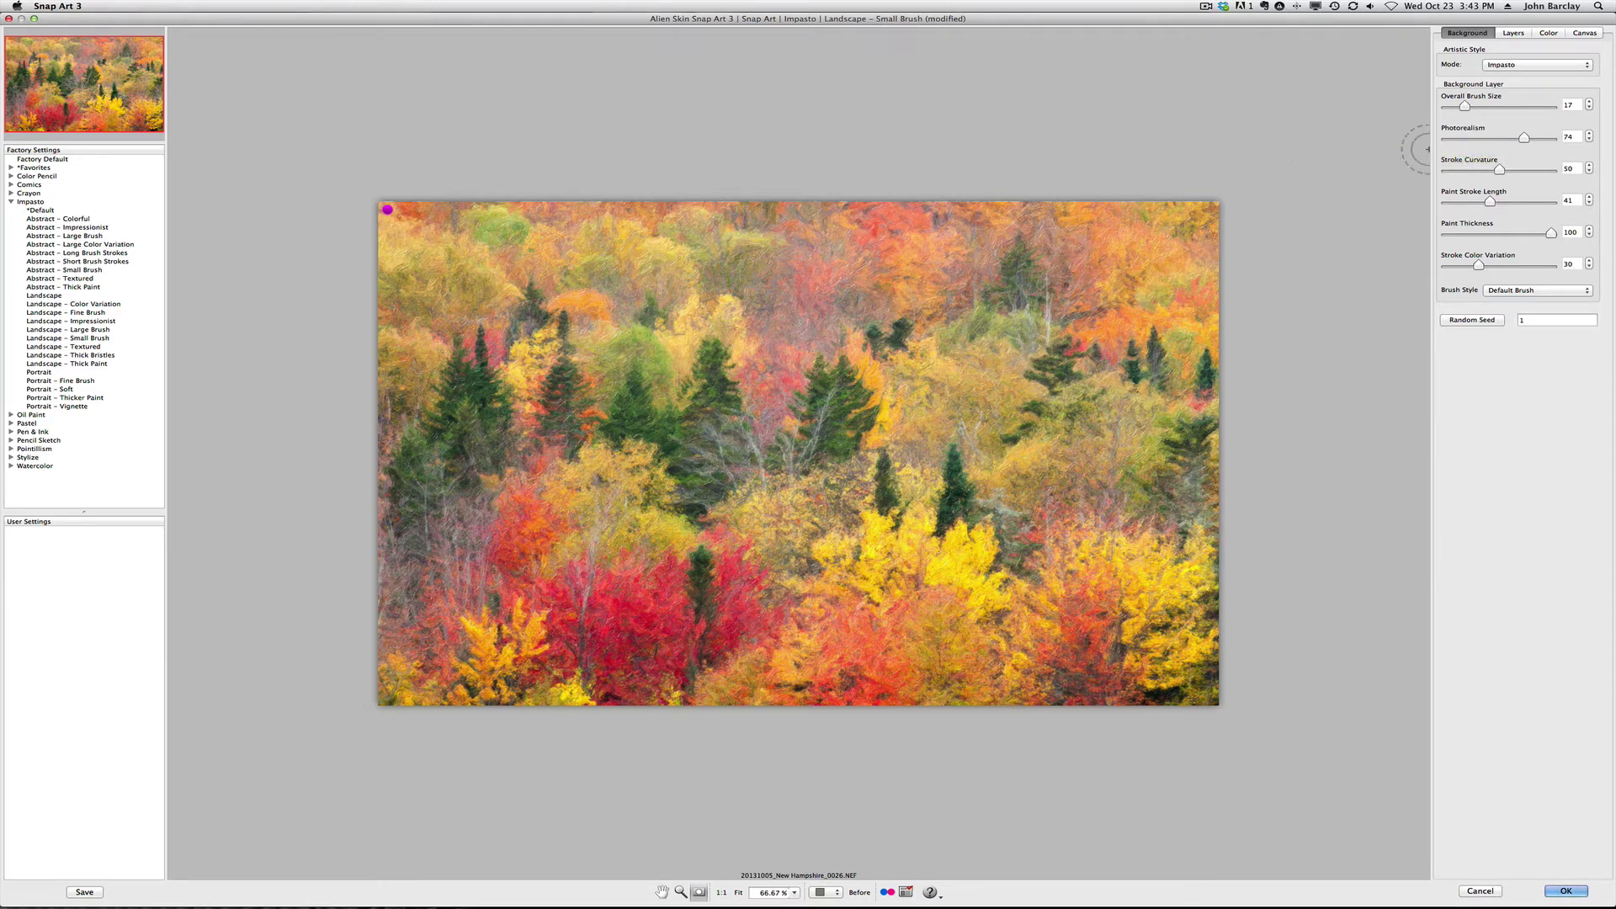
pyautogui.click(1566, 891)
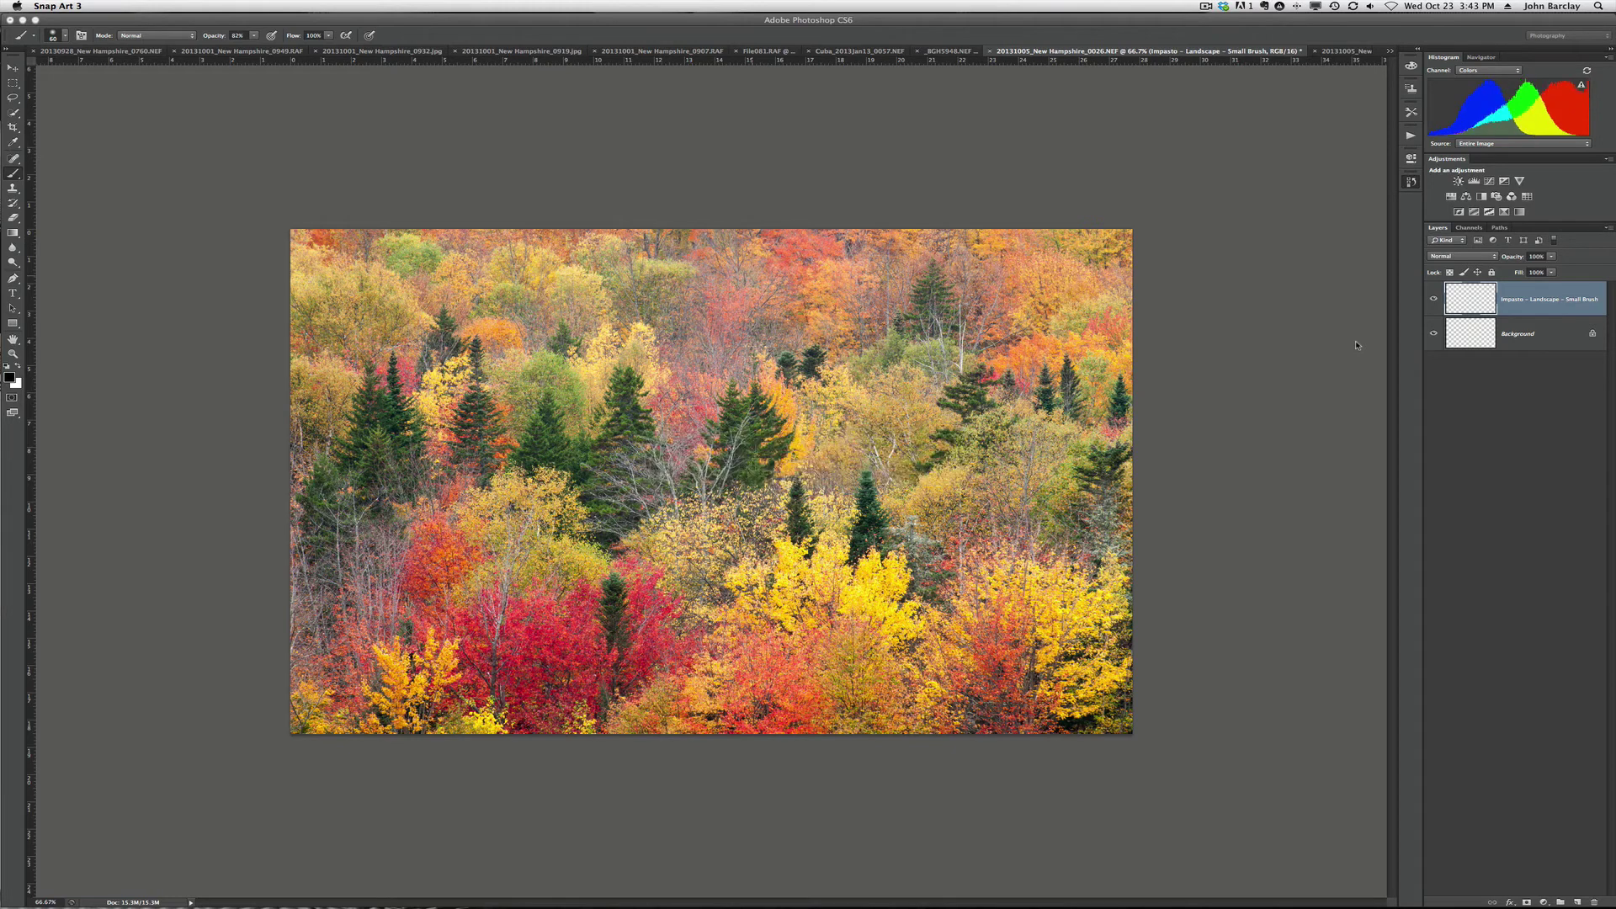
# Reduce the Impasto layer's opacity to 63%, toggling the layer's visibility to judge the effect against the original
pyautogui.click(1434, 300)
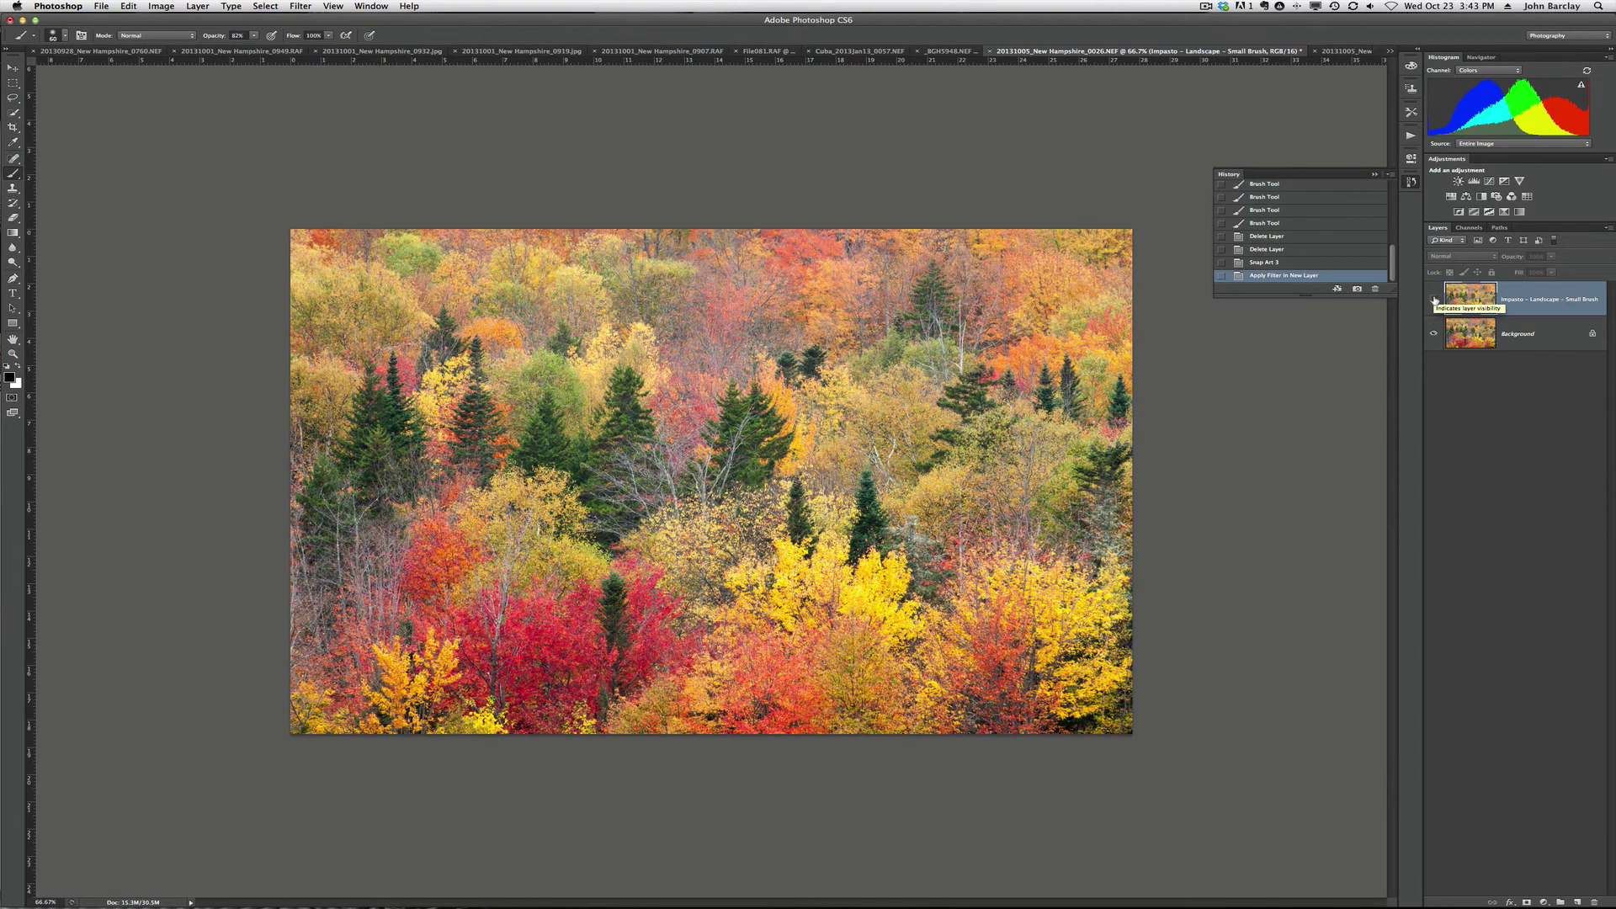
pyautogui.click(1435, 299)
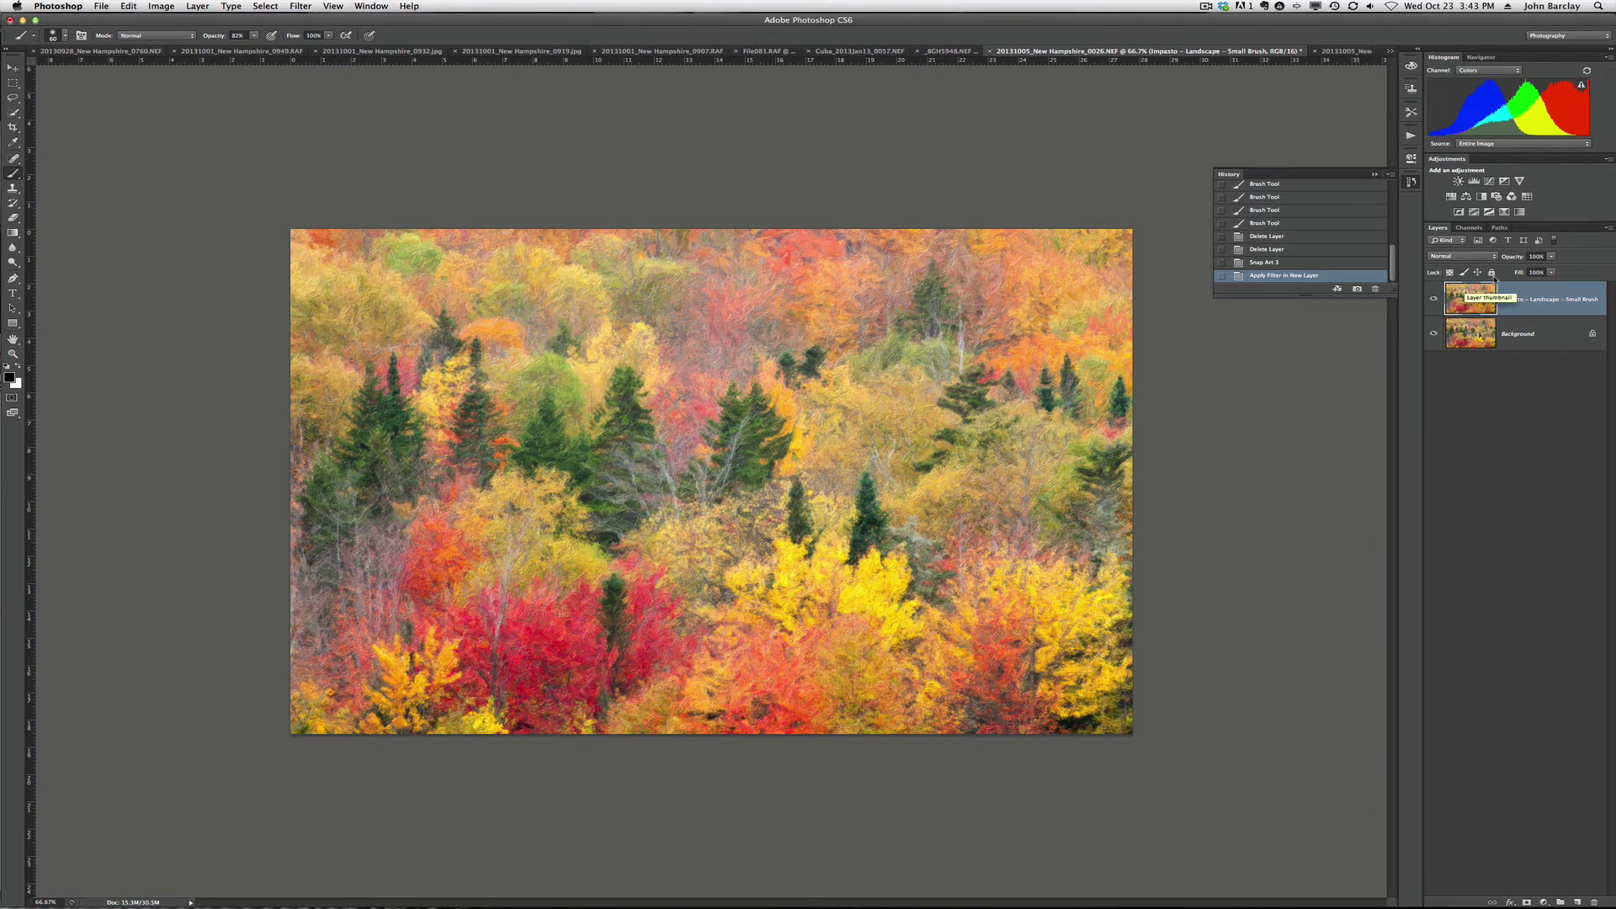
pyautogui.moveTo(1520, 258); pyautogui.dragTo(1489, 257)
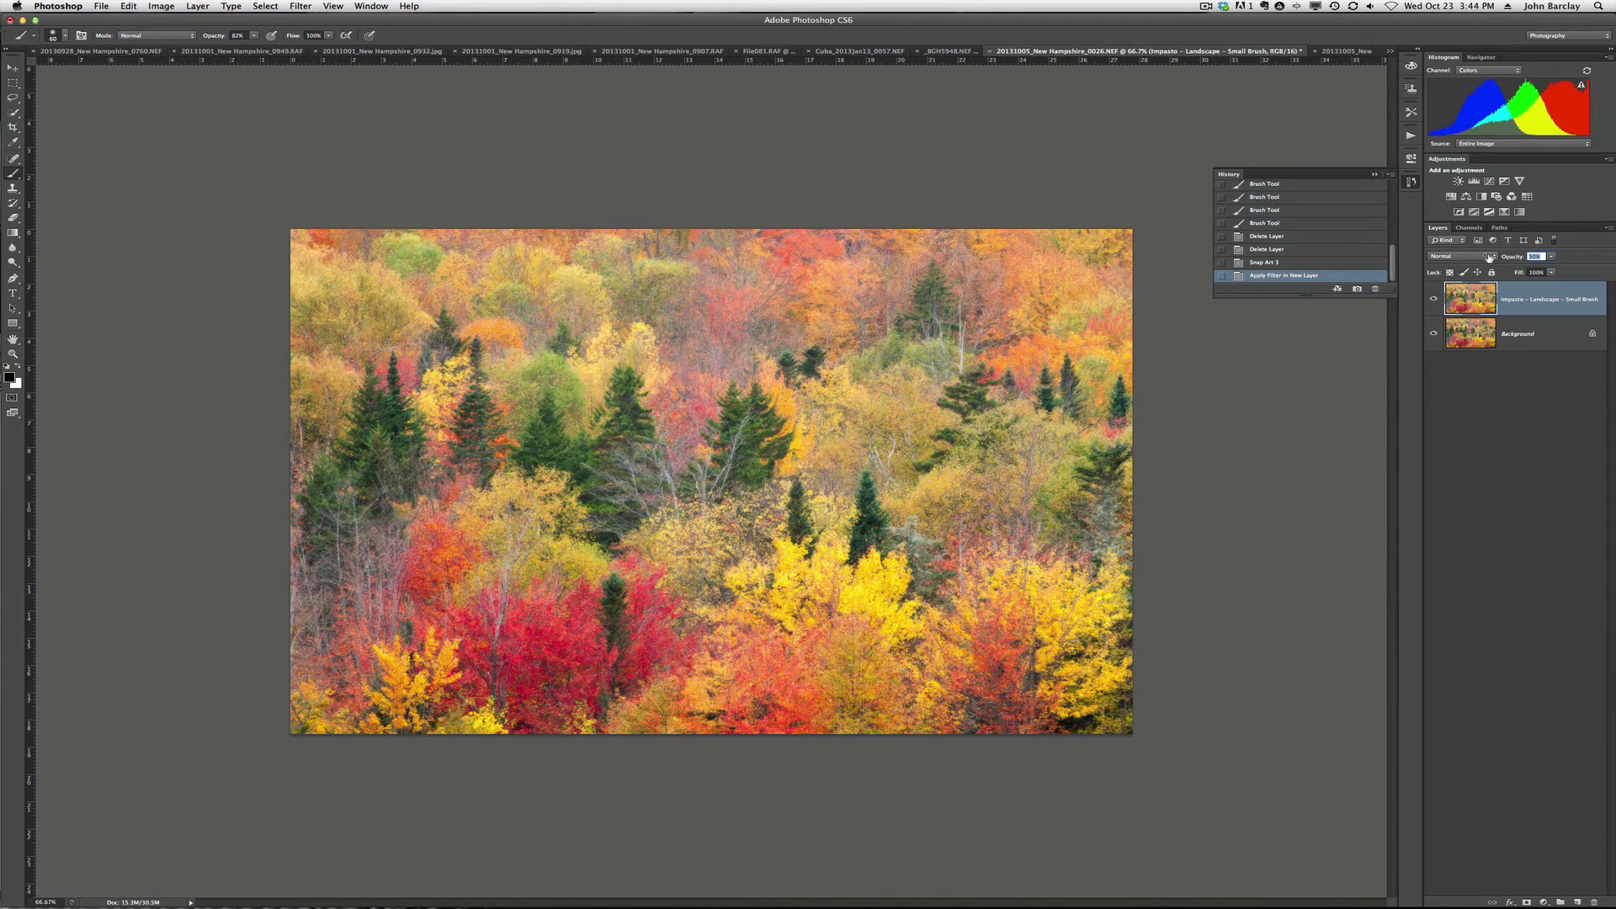
pyautogui.click(1435, 301)
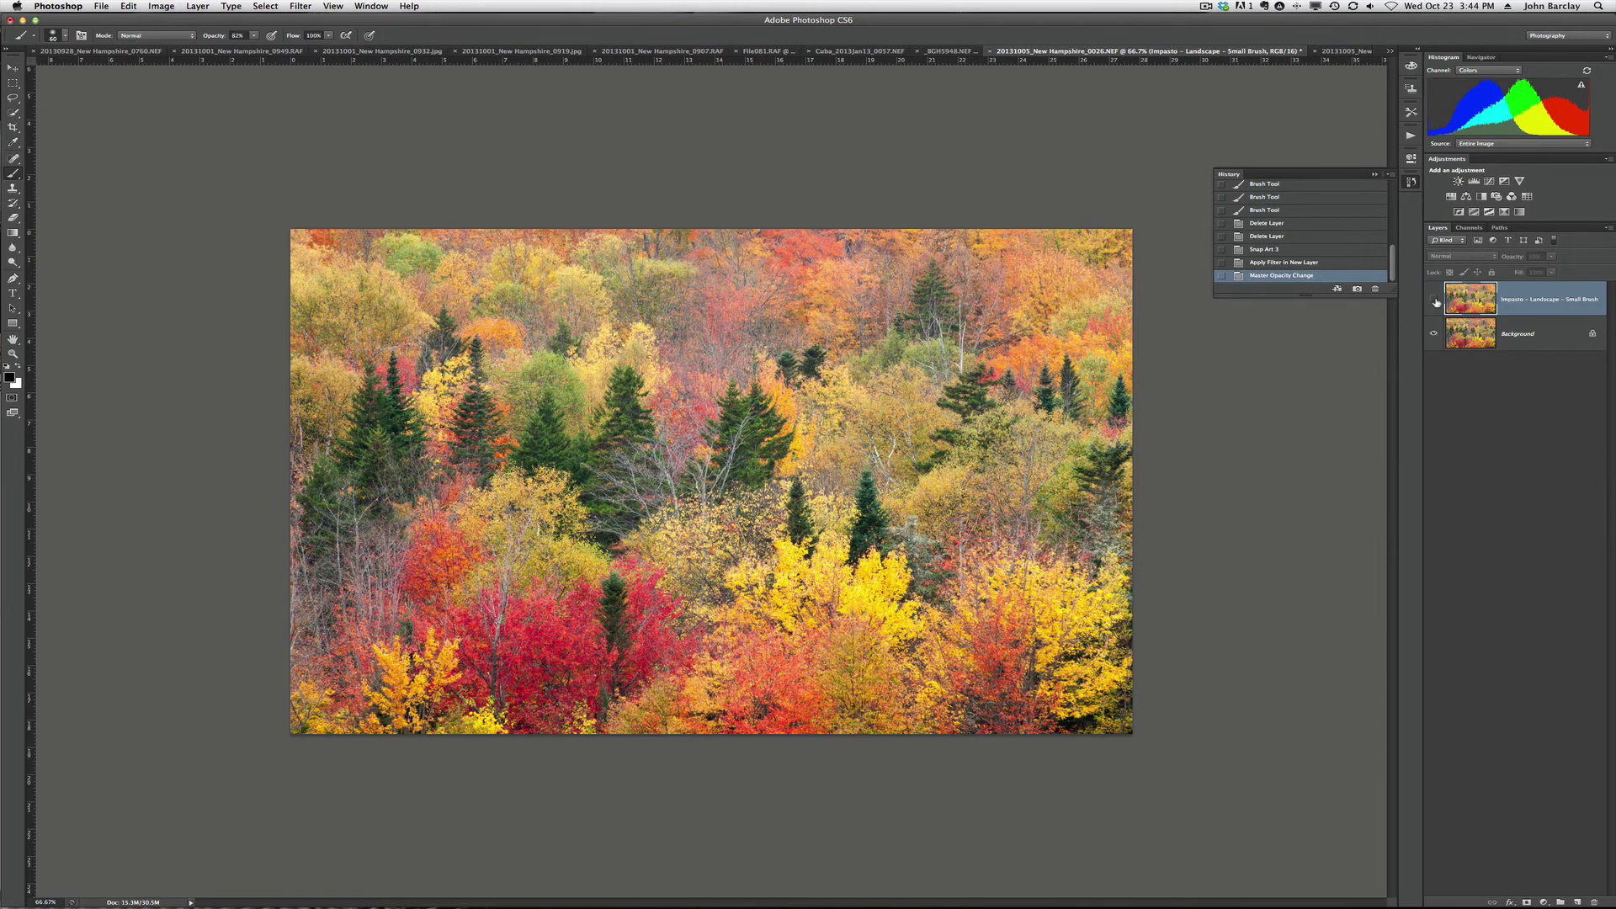
pyautogui.click(1434, 301)
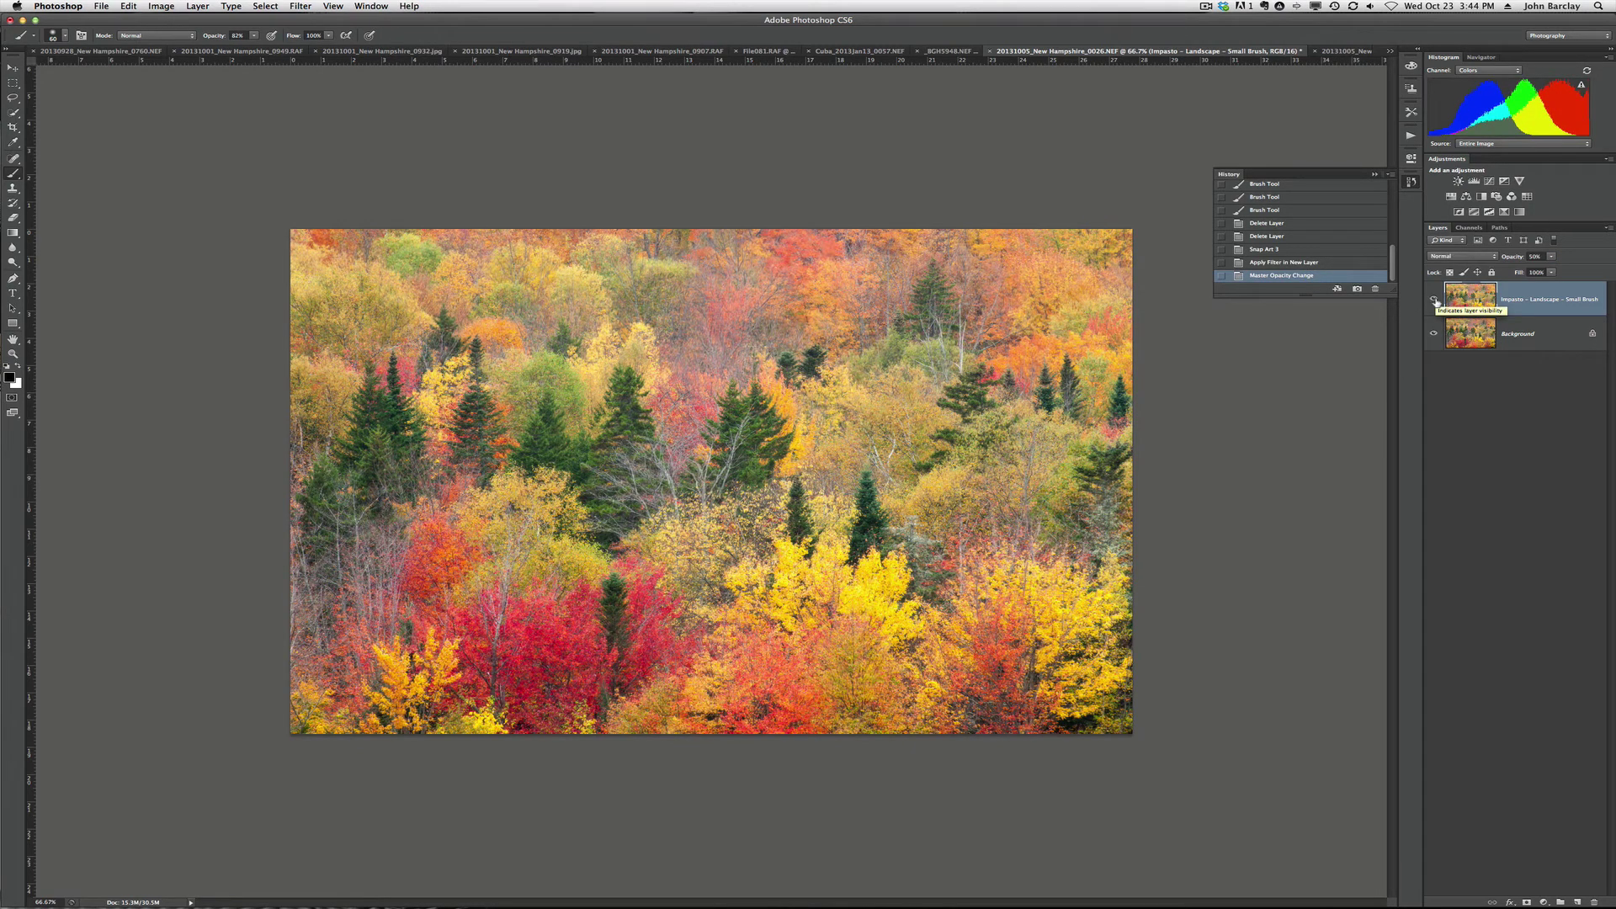
pyautogui.click(1435, 301)
pyautogui.click(1435, 301)
pyautogui.moveTo(1511, 261); pyautogui.dragTo(1506, 266)
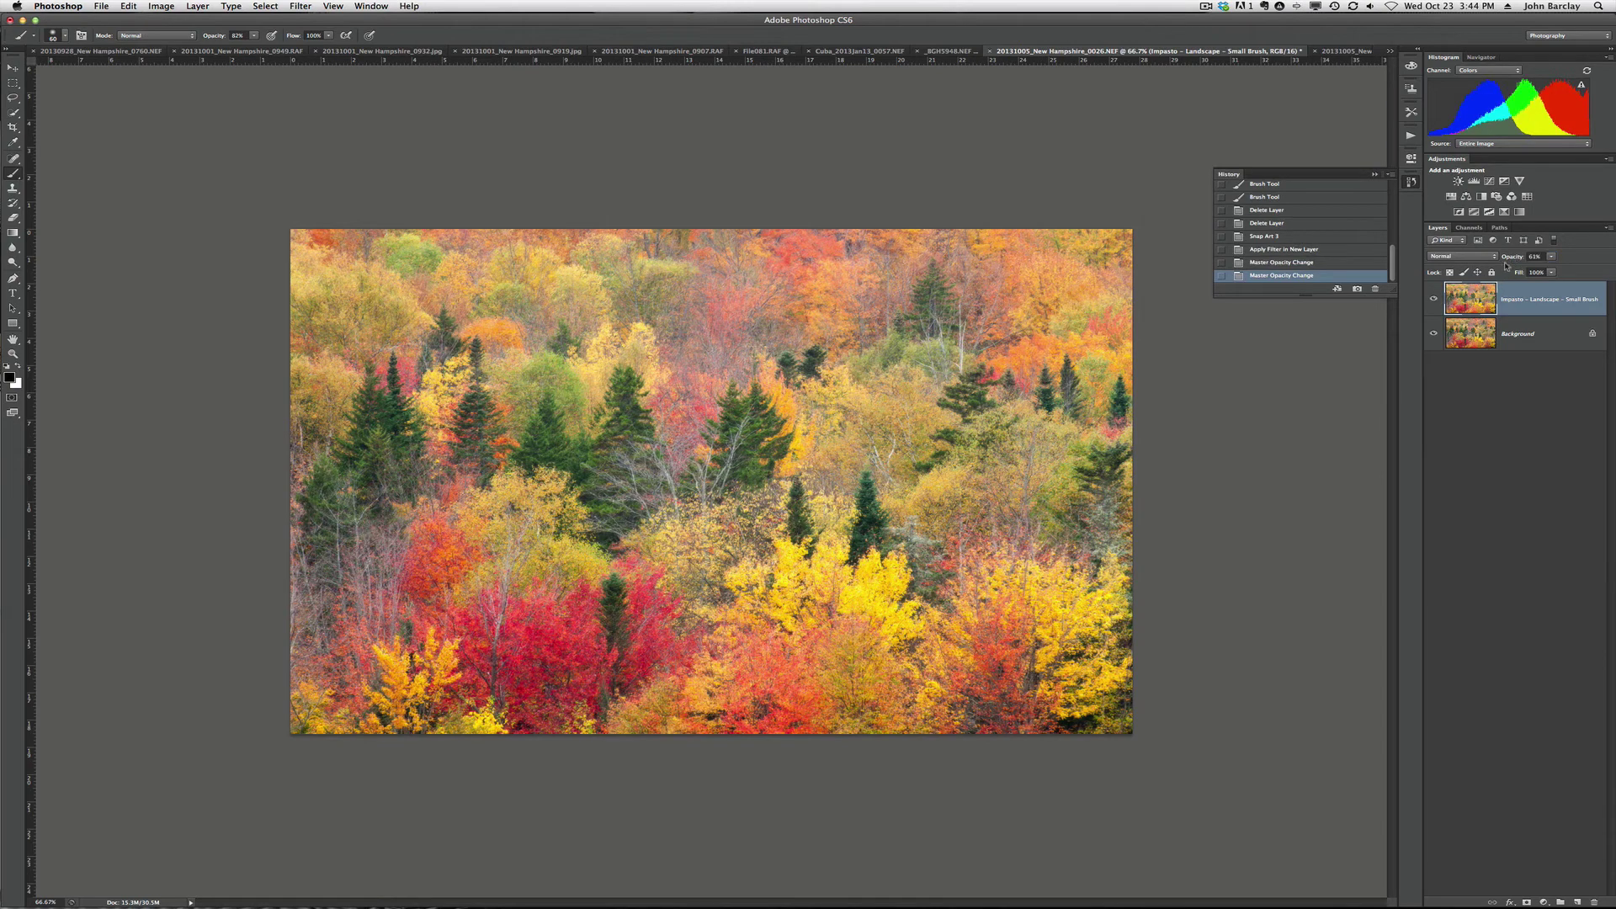
pyautogui.click(1435, 300)
# Apply Smart Sharpen to the Impasto layer with amount 96%, radius 0.4 px and Gaussian Blur removal, and compare it with the Background alone
pyautogui.click(302, 7)
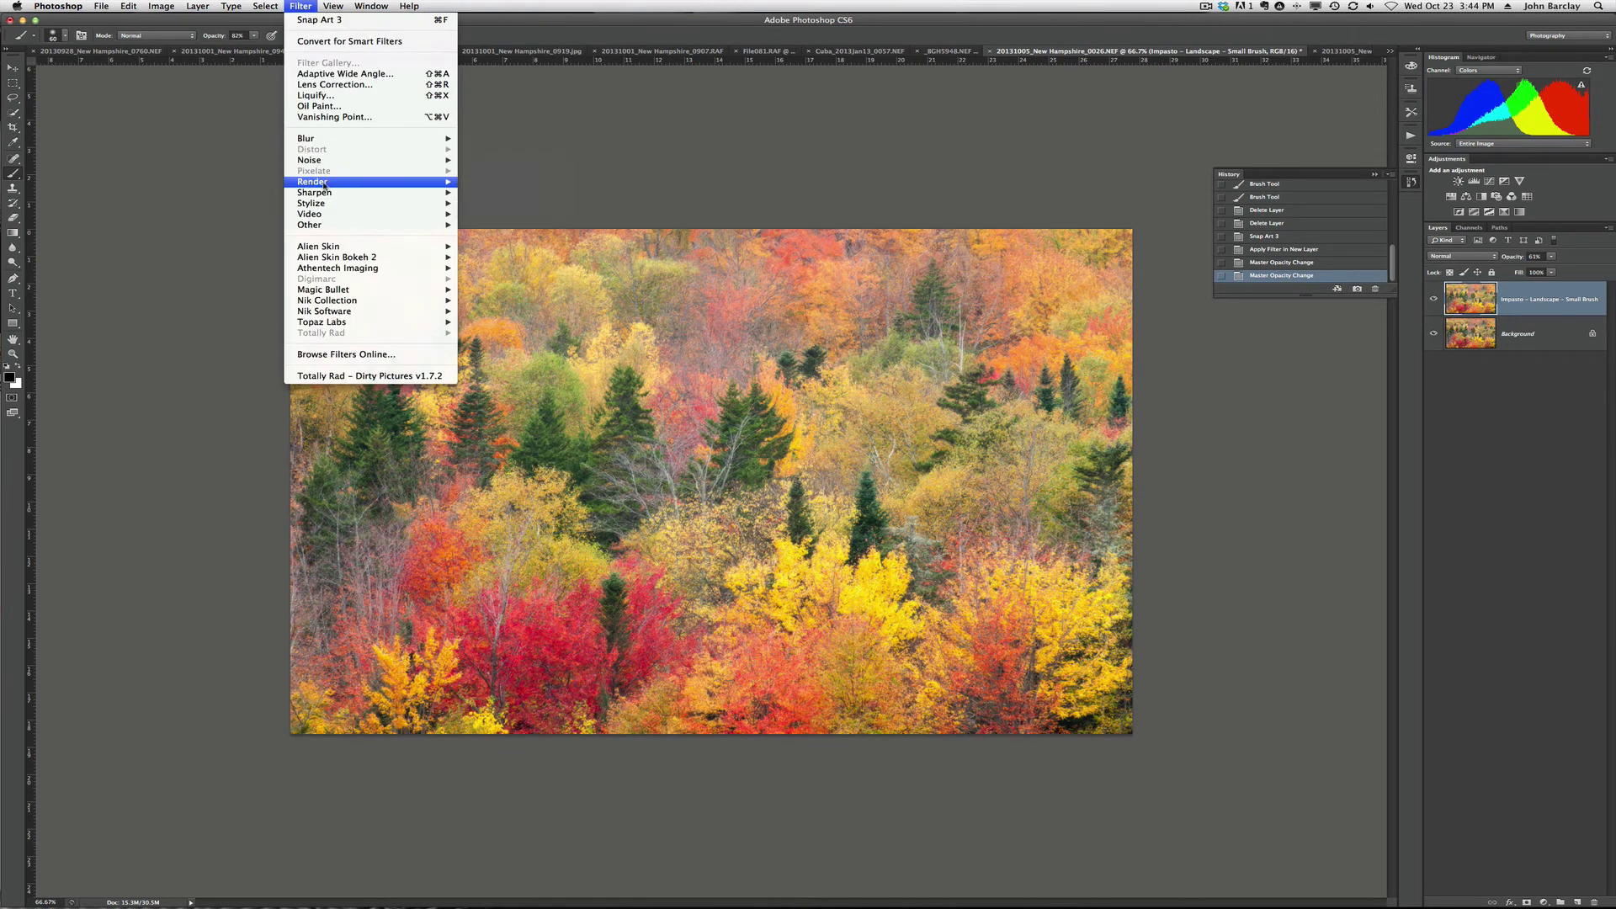
pyautogui.moveTo(362, 192)
pyautogui.click(506, 224)
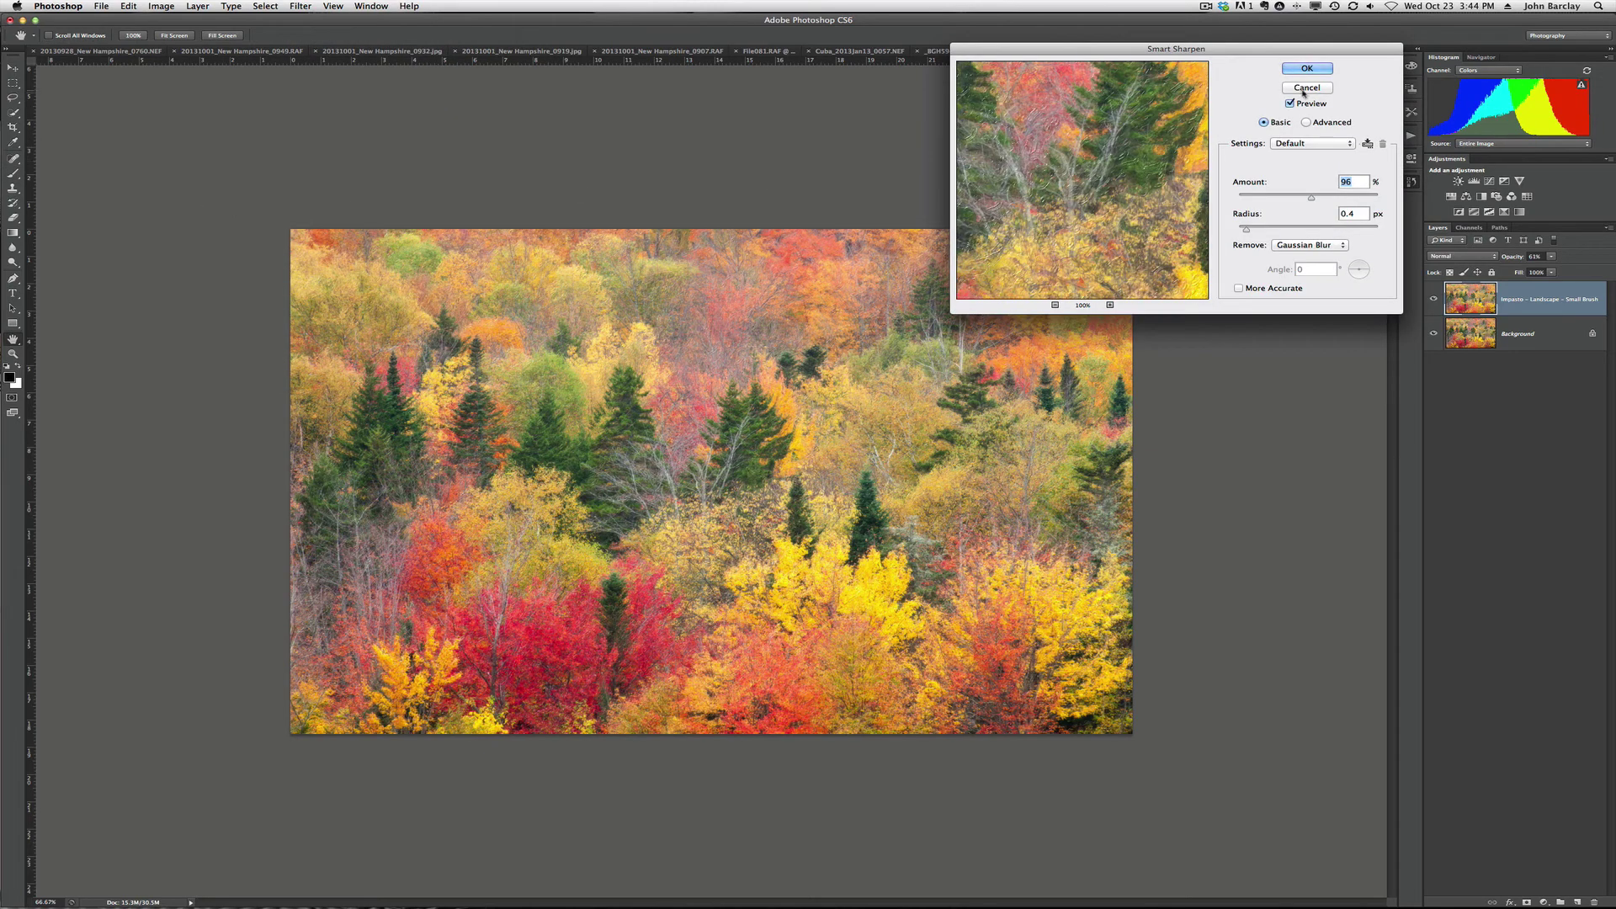
pyautogui.moveTo(1089, 134); pyautogui.dragTo(1116, 172)
pyautogui.click(1302, 72)
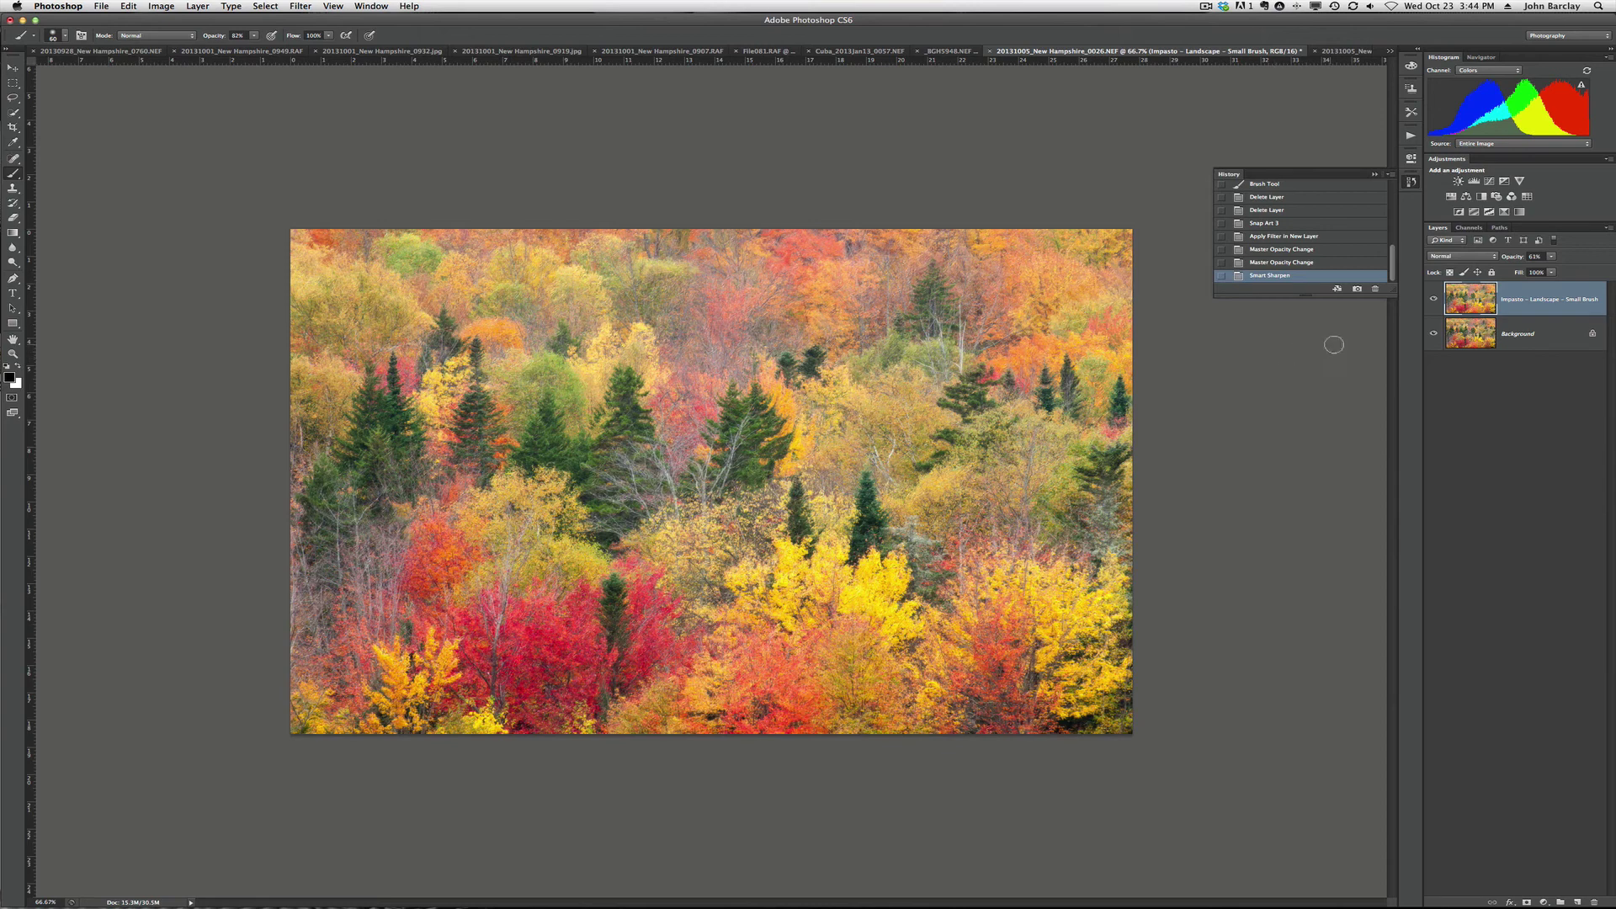
pyautogui.keyDown('alt'); pyautogui.click(1434, 336); pyautogui.keyUp('alt')
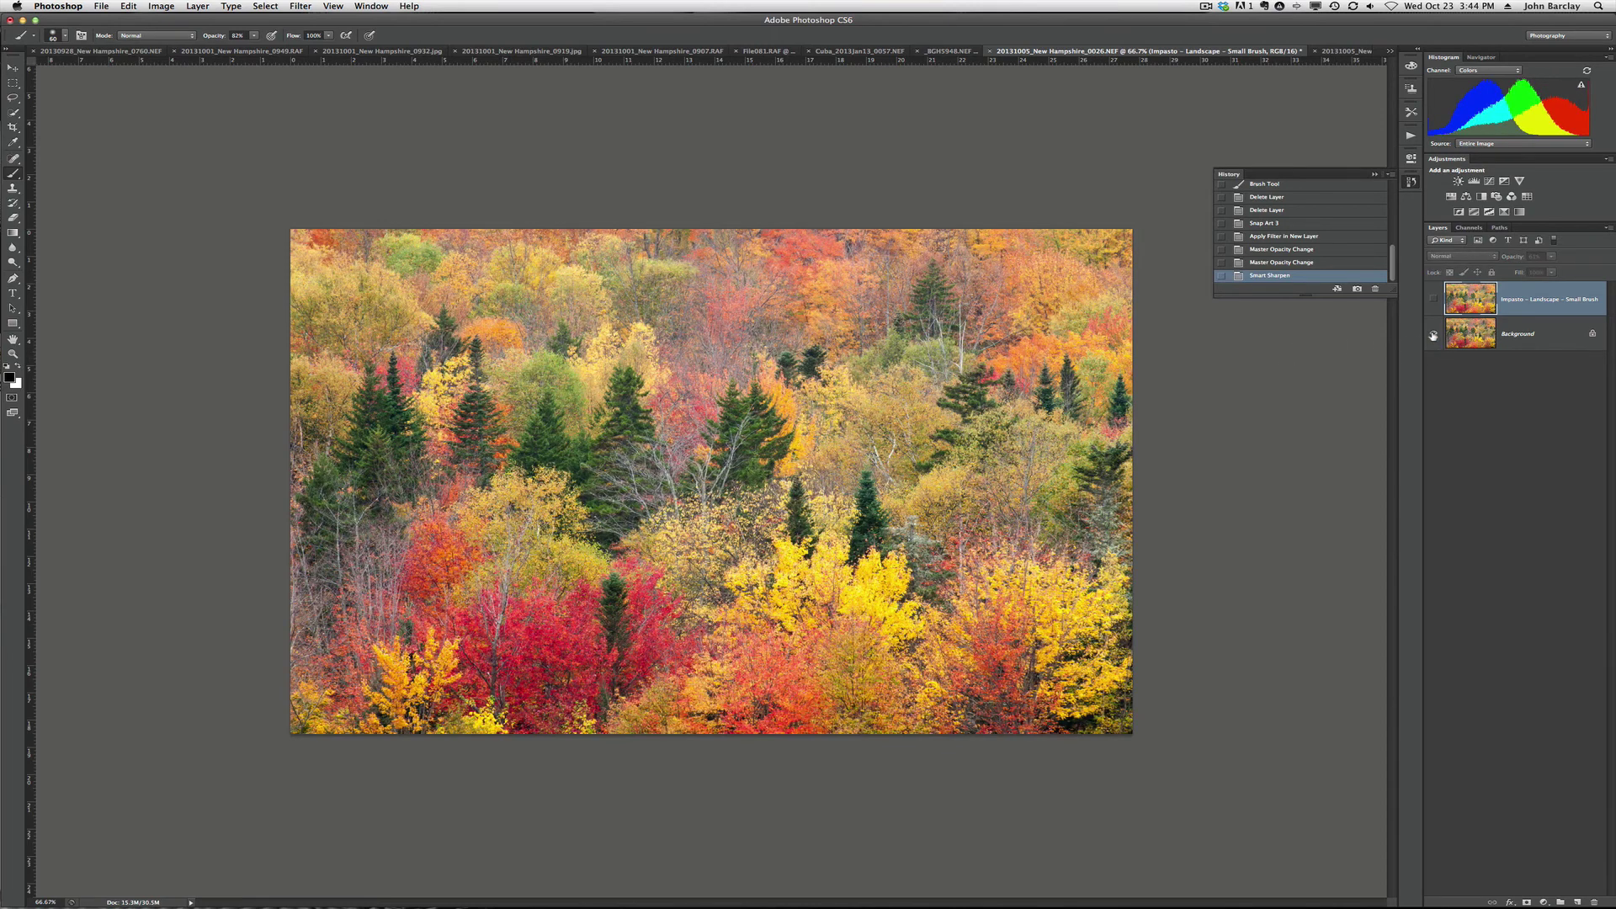
pyautogui.keyDown('alt'); pyautogui.click(1434, 336); pyautogui.keyUp('alt')
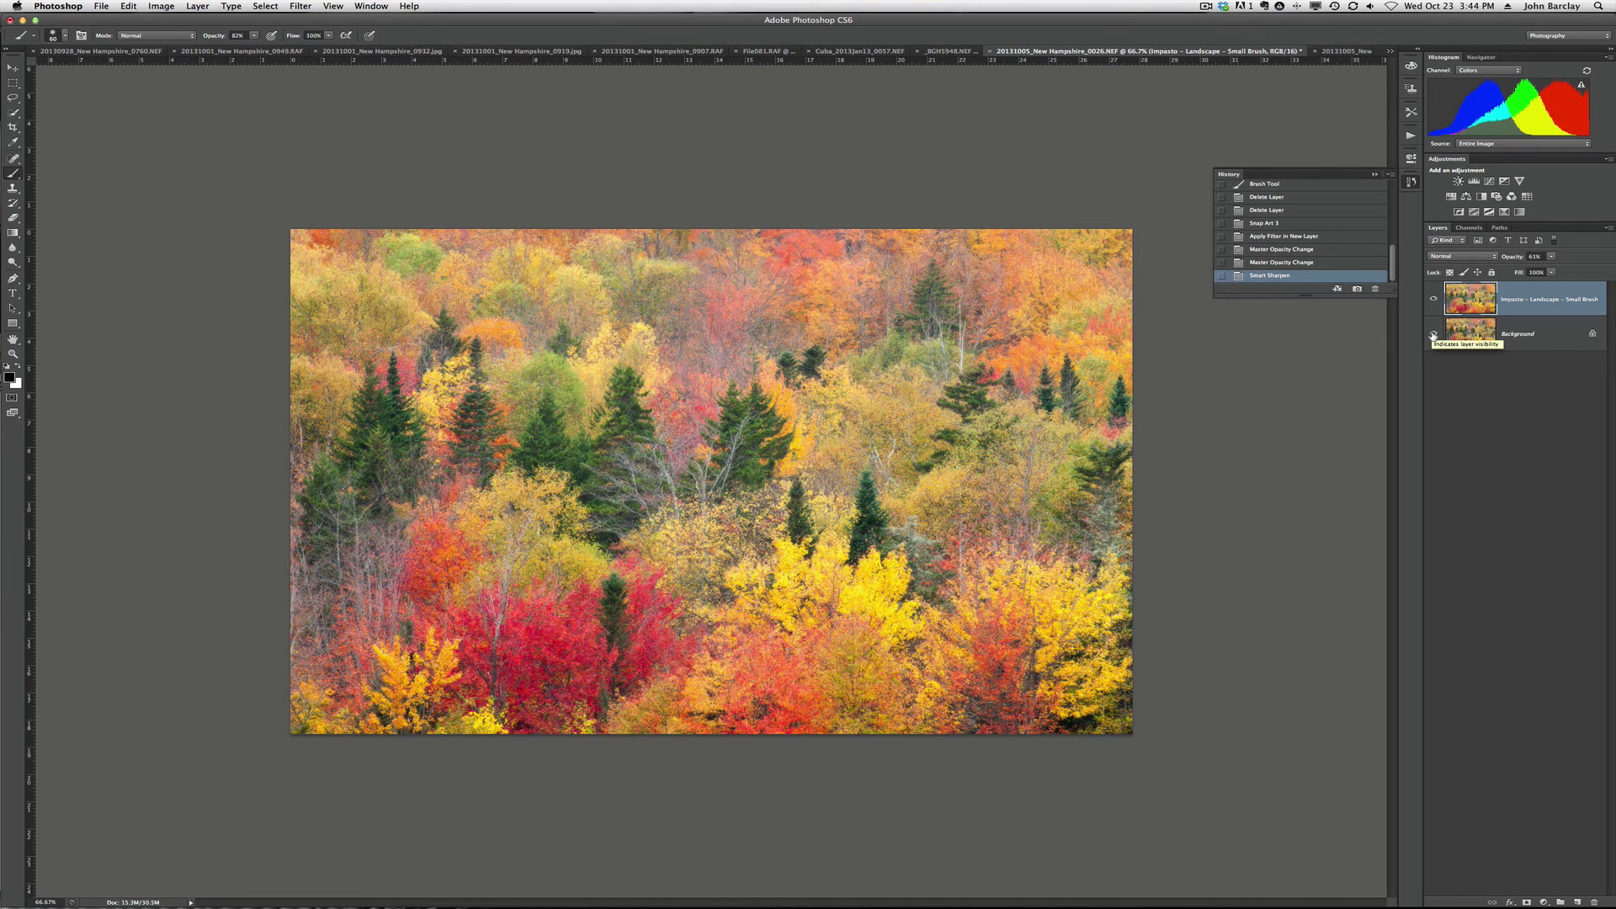